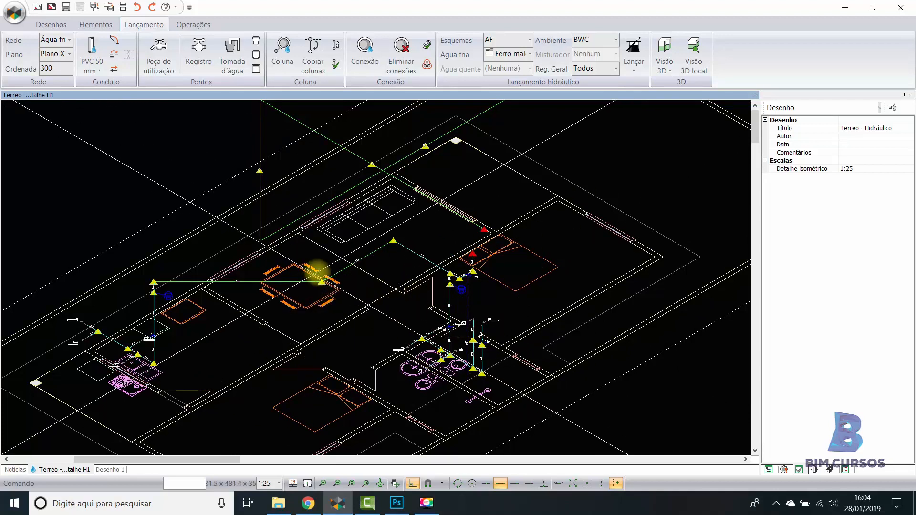
pyautogui.scroll(2, 314, 274)
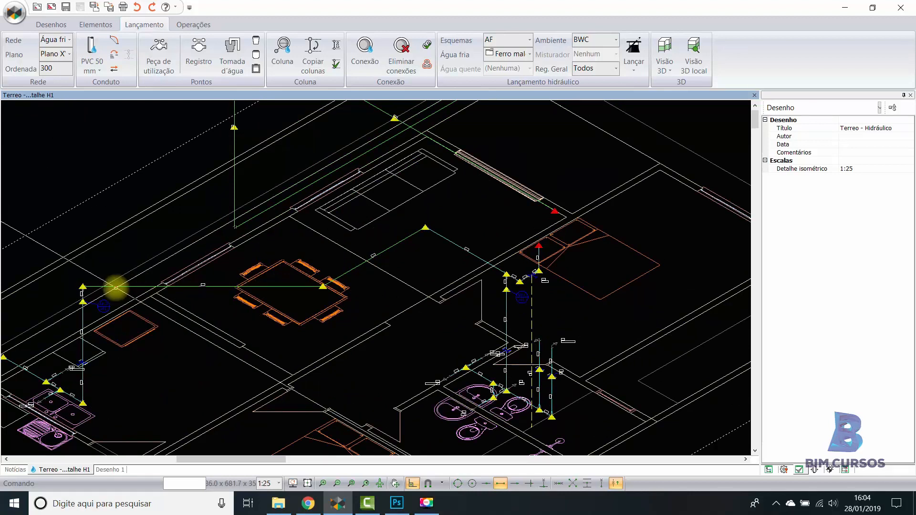
pyautogui.click(410, 237)
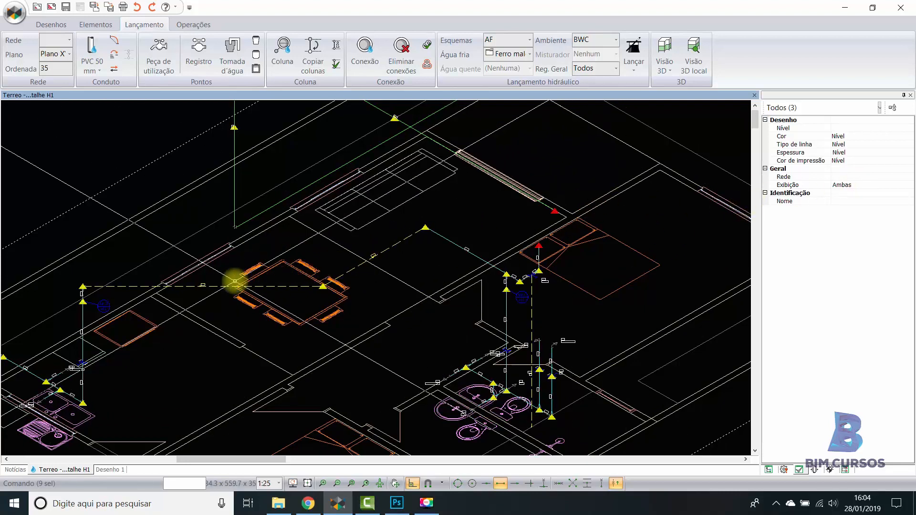
pyautogui.press('Escape')
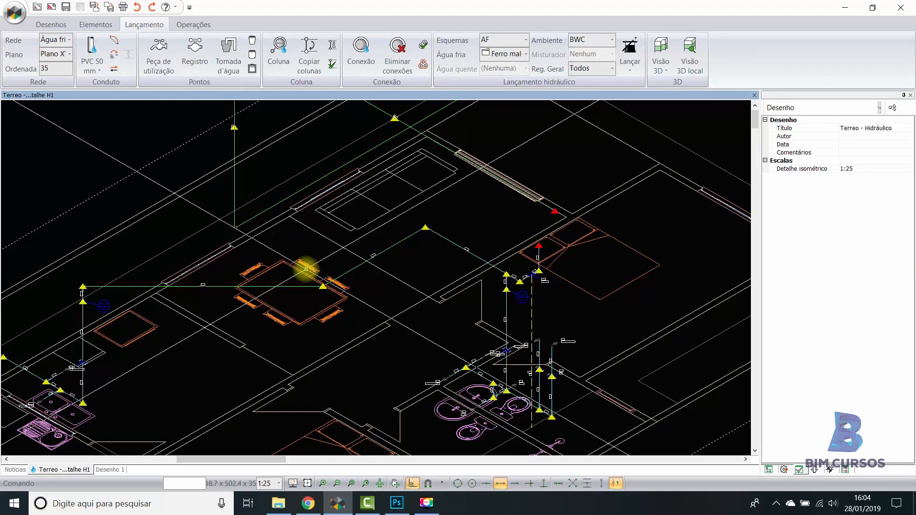
# - Assign the two conduits running past the dining table to the Água fria network and save the drawing
pyautogui.moveTo(467, 273); pyautogui.dragTo(501, 272, button='middle')
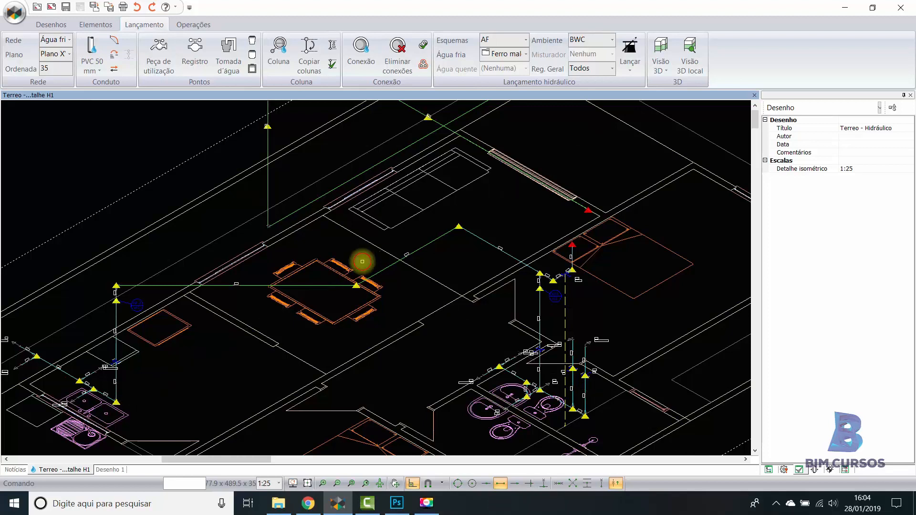
pyautogui.click(379, 280)
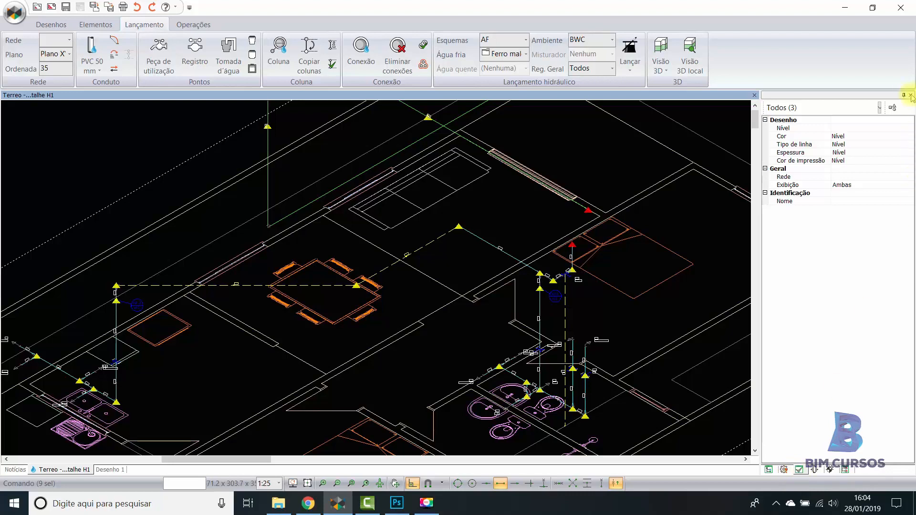
pyautogui.click(879, 107)
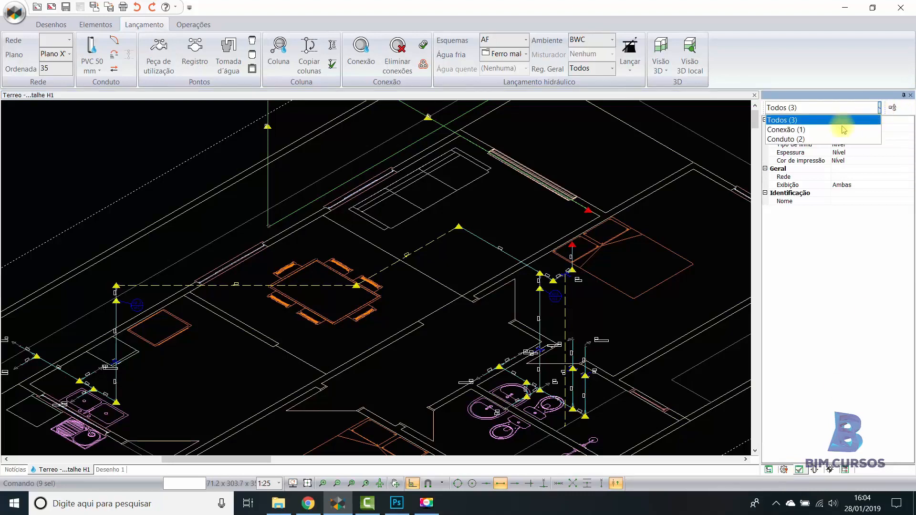
pyautogui.click(800, 139)
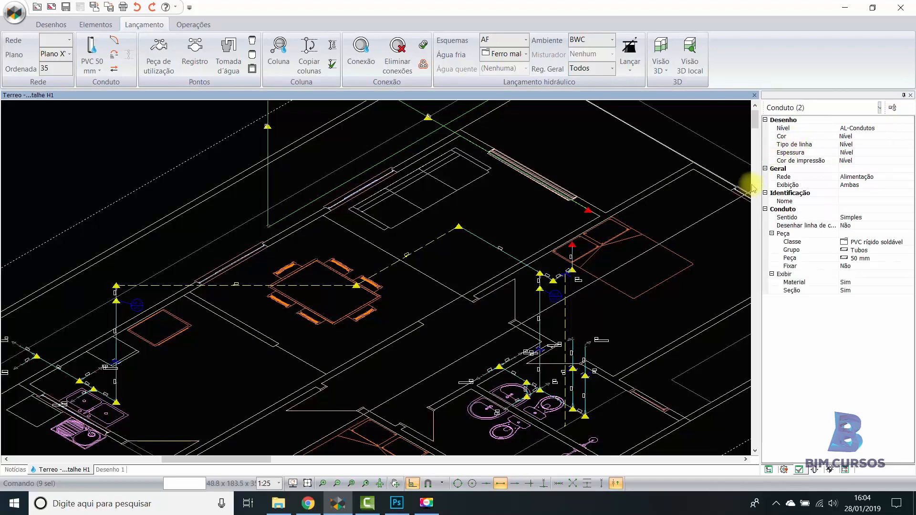
pyautogui.click(905, 178)
pyautogui.click(908, 177)
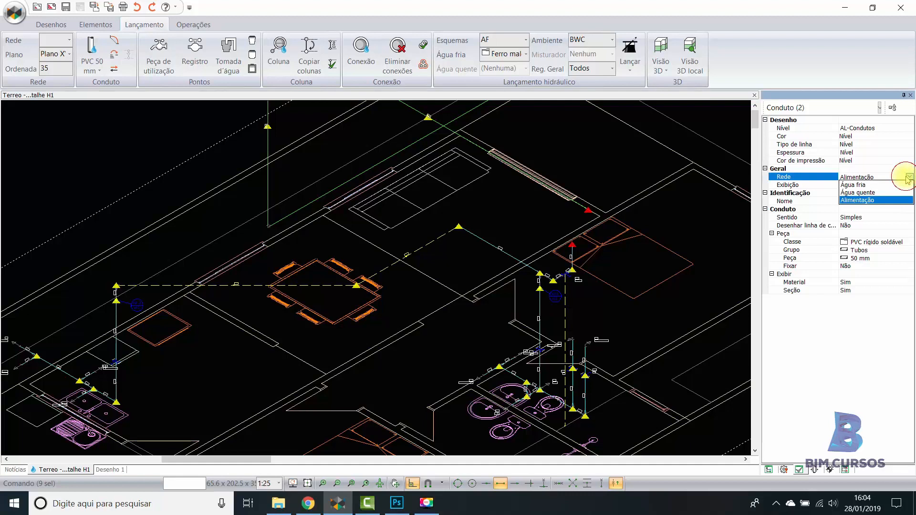
pyautogui.click(865, 185)
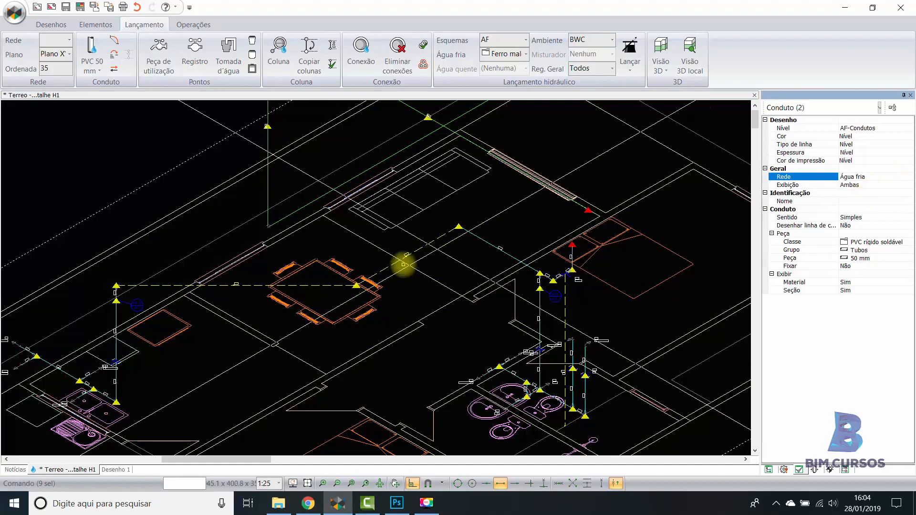
pyautogui.scroll(4, 336, 284)
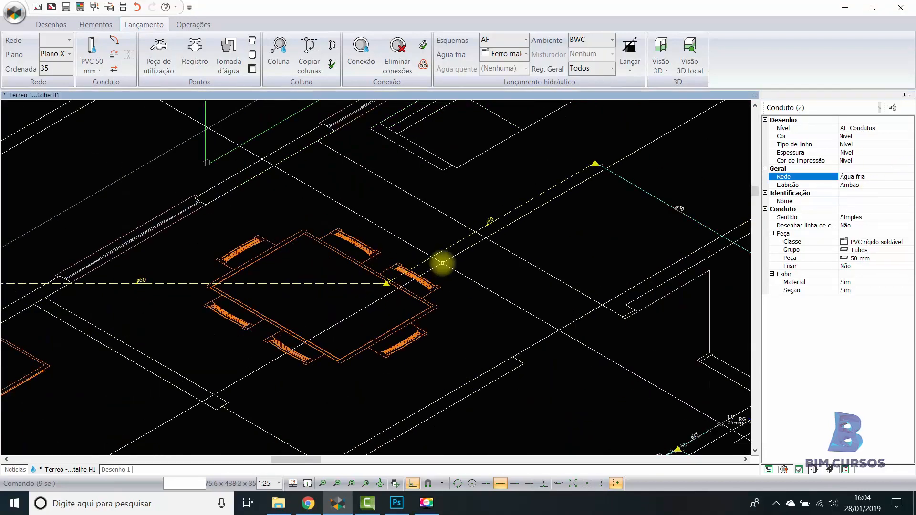
pyautogui.press('Escape')
pyautogui.scroll(-2, 486, 238)
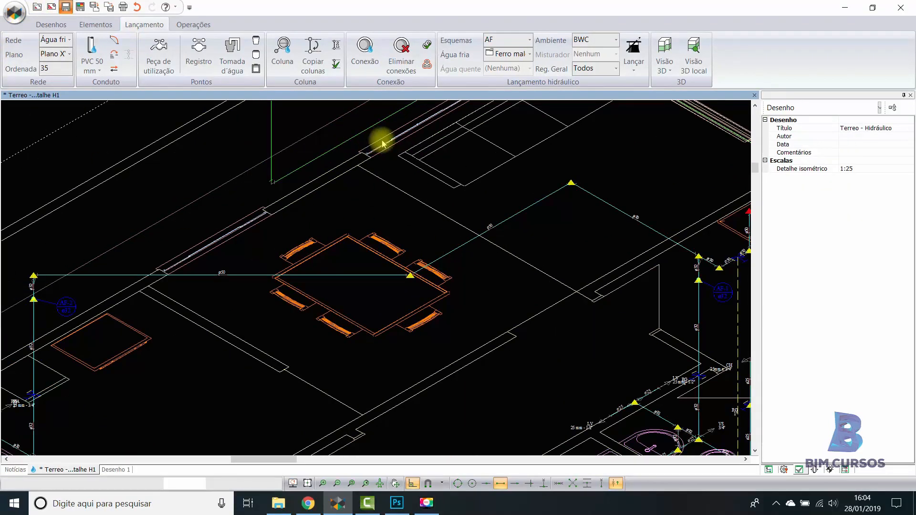
pyautogui.scroll(-3, 389, 191)
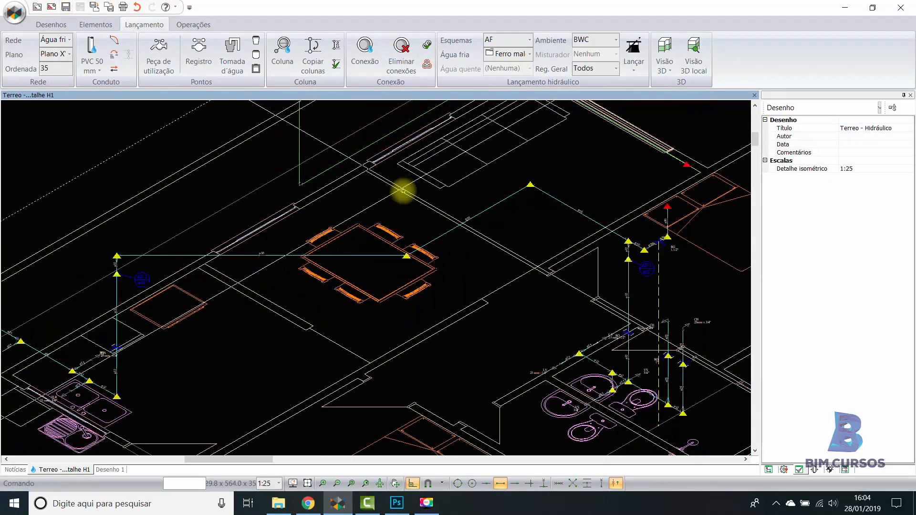
# - Examine the pipe runs and the red-marked connections between the living room and the bedroom above the bathroom
pyautogui.scroll(-1, 404, 193)
pyautogui.moveTo(552, 233); pyautogui.dragTo(495, 238, button='middle')
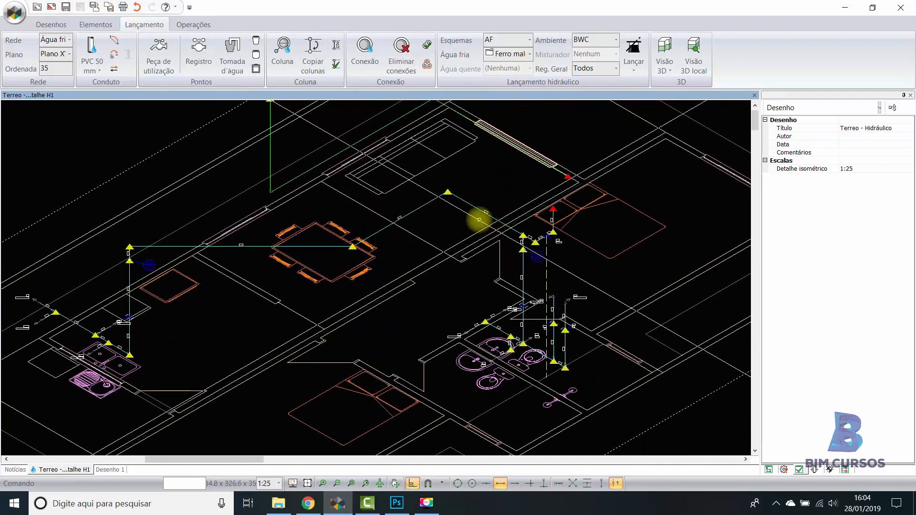
pyautogui.moveTo(561, 242); pyautogui.dragTo(508, 253, button='middle')
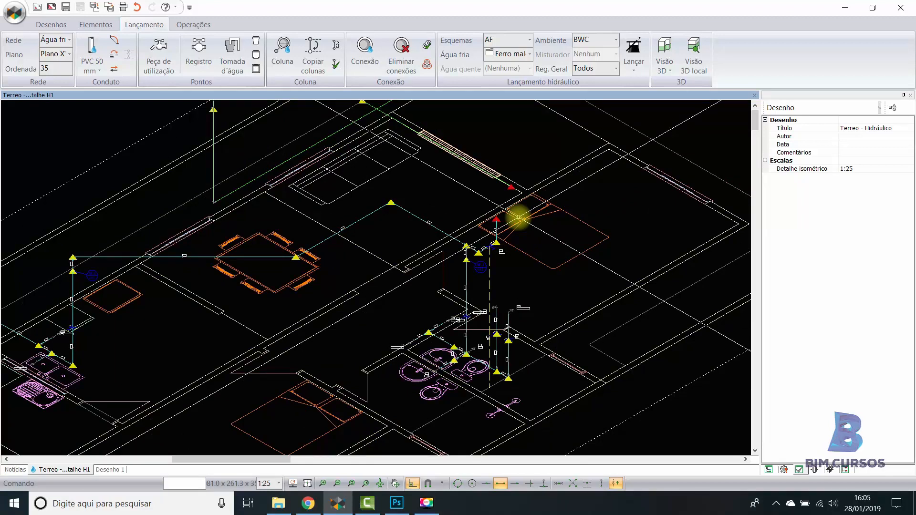
pyautogui.moveTo(522, 217); pyautogui.dragTo(521, 222, button='middle')
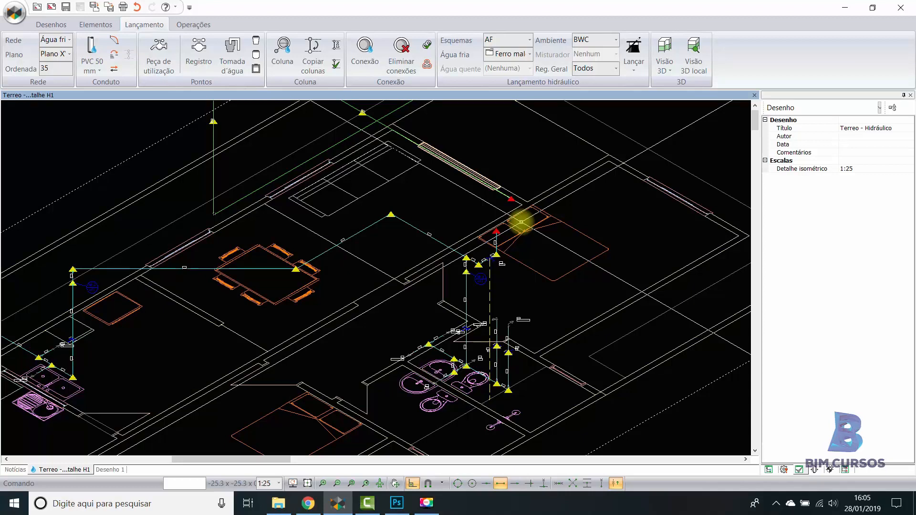
pyautogui.moveTo(490, 194); pyautogui.dragTo(515, 211, button='middle')
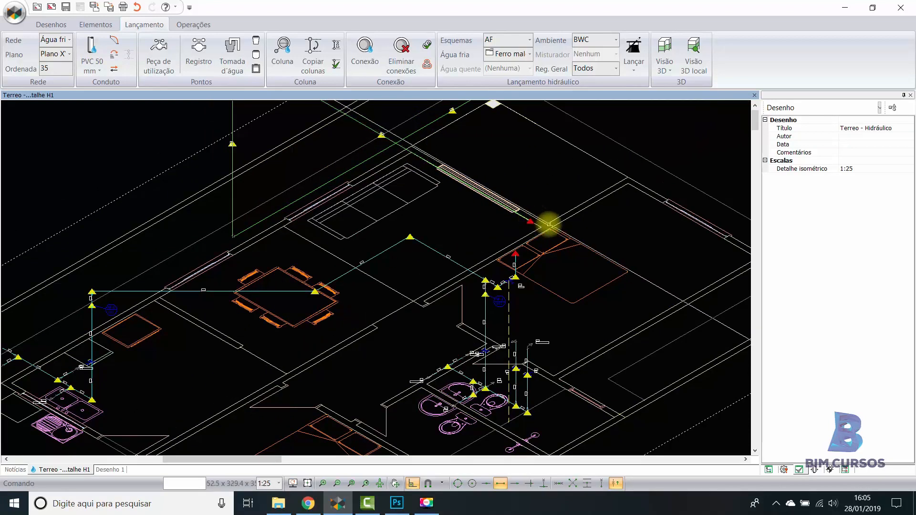
pyautogui.moveTo(529, 222)
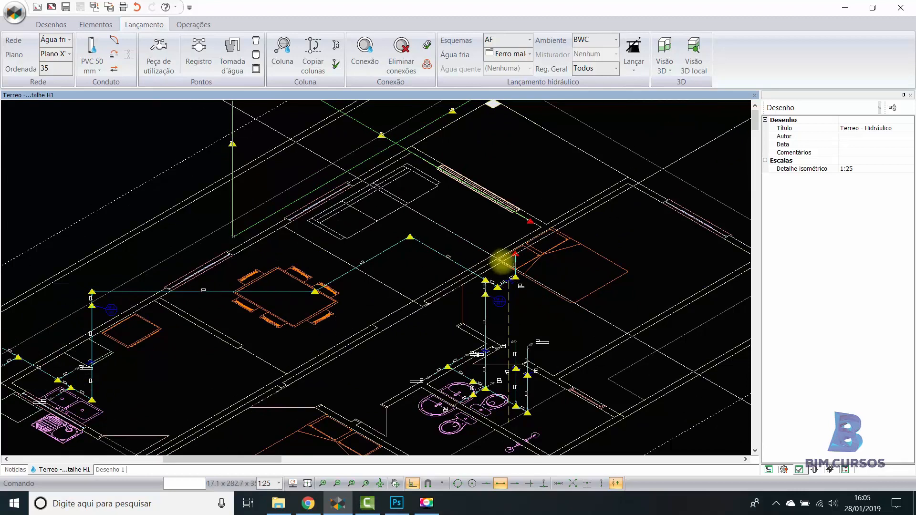
pyautogui.scroll(2, 505, 260)
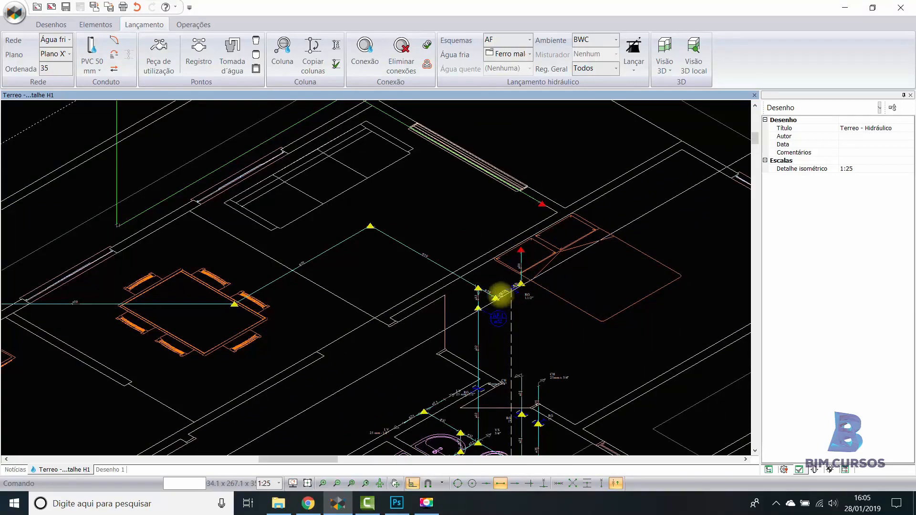
pyautogui.moveTo(535, 260); pyautogui.dragTo(537, 255, button='middle')
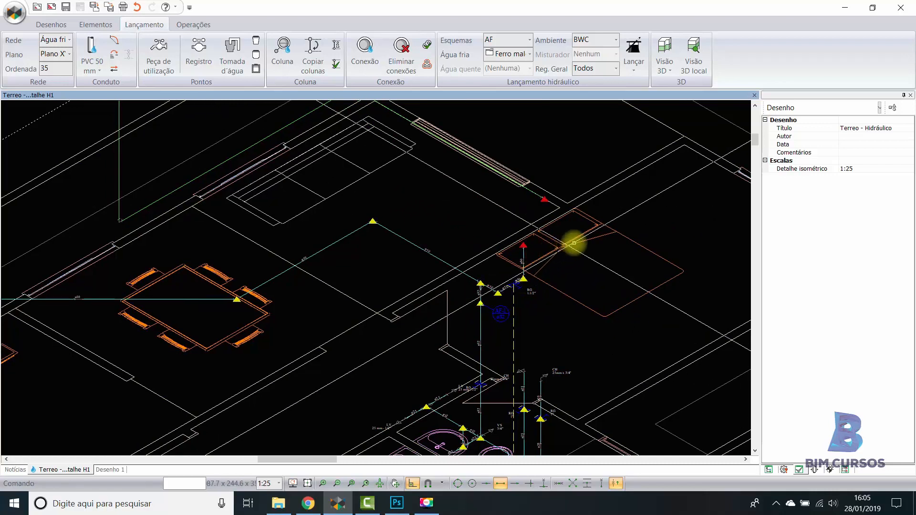
pyautogui.moveTo(562, 252)
pyautogui.mouseDown(button='middle')
pyautogui.moveTo(571, 243)
pyautogui.moveTo(573, 259)
pyautogui.mouseUp(button='middle')
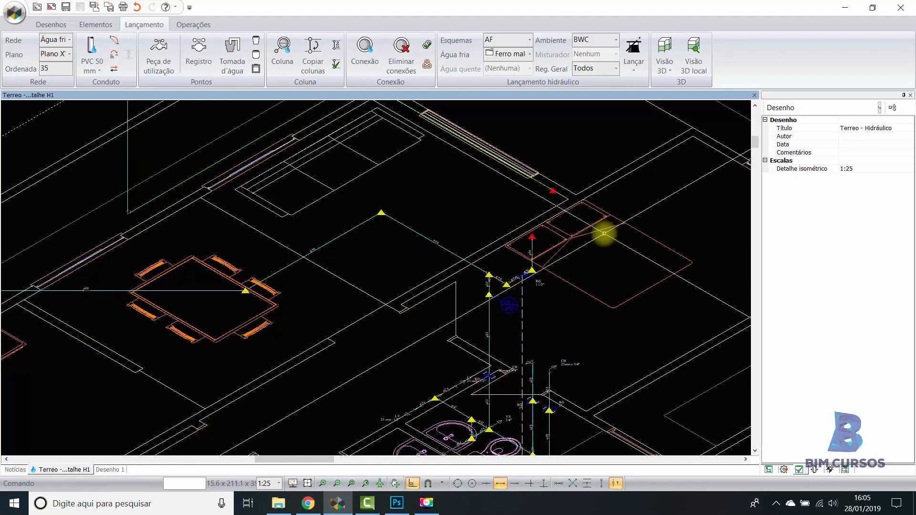
# - Place a Tomada d'água at the upper end of the riser by the bedroom, using the PVC rígido soldável saídas curtas 1 1/2" piece
pyautogui.click(236, 53)
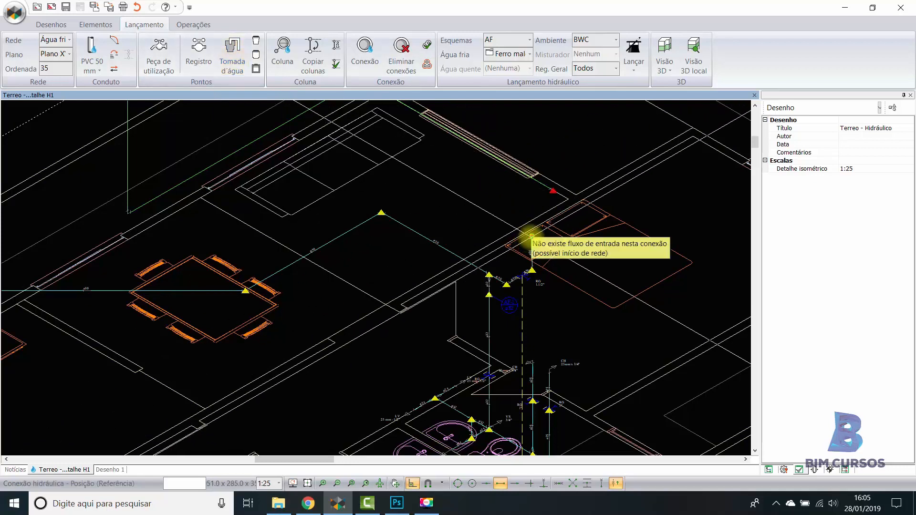
pyautogui.click(532, 236)
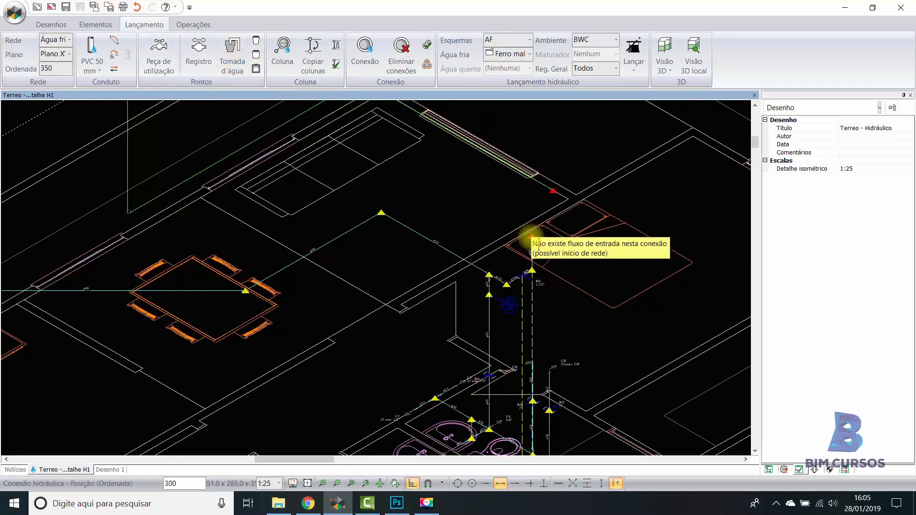
pyautogui.click(614, 483)
pyautogui.click(532, 230)
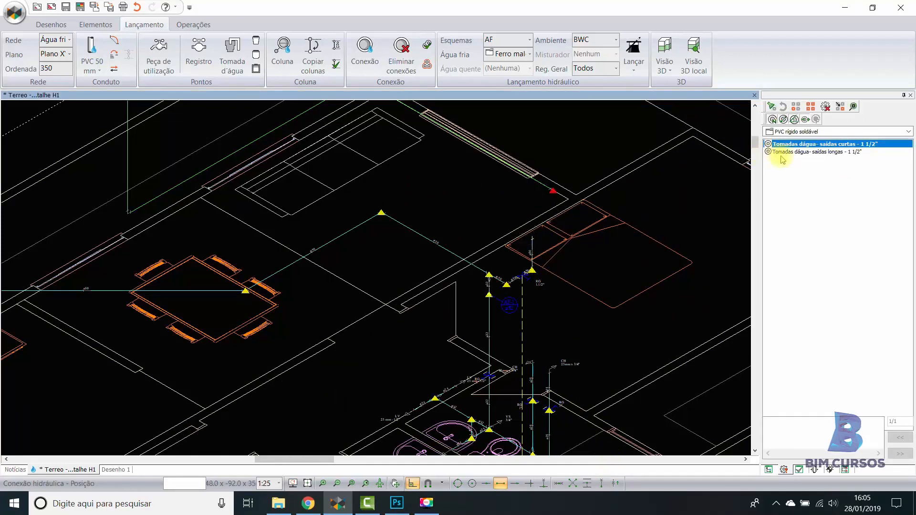
pyautogui.click(812, 152)
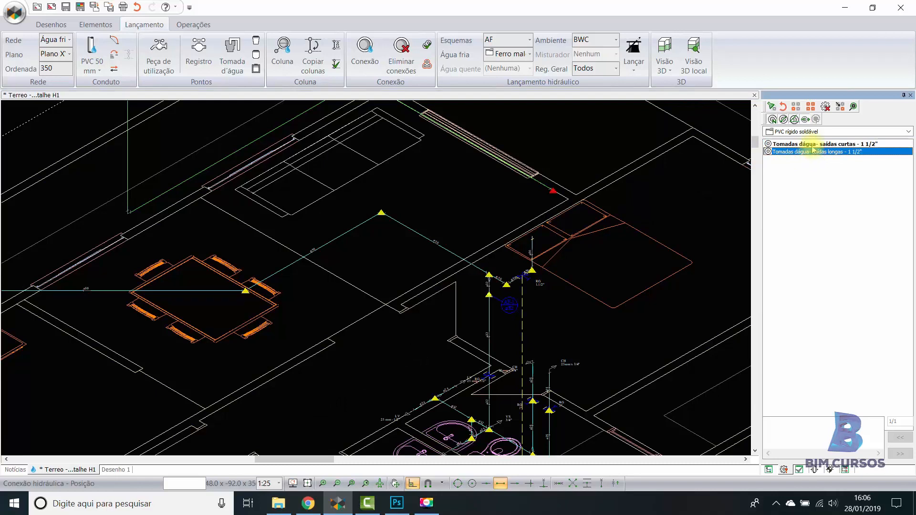
pyautogui.click(813, 144)
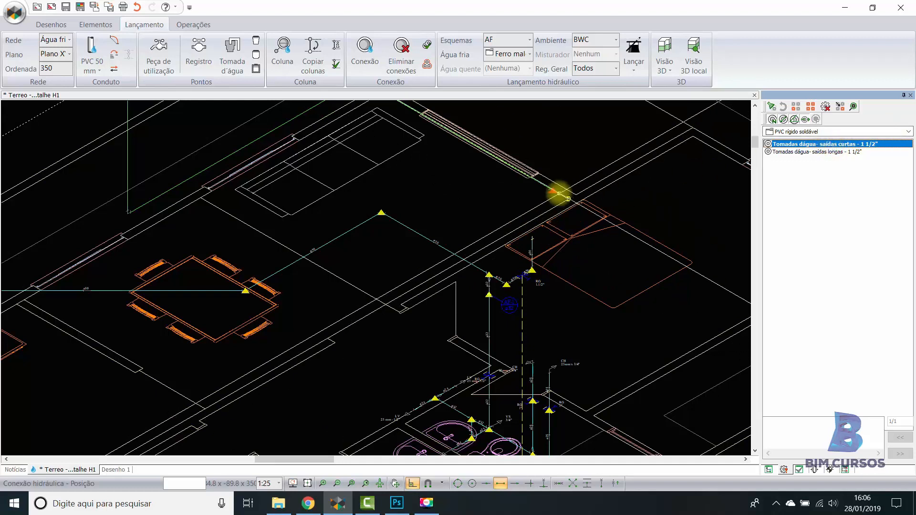
pyautogui.click(527, 195)
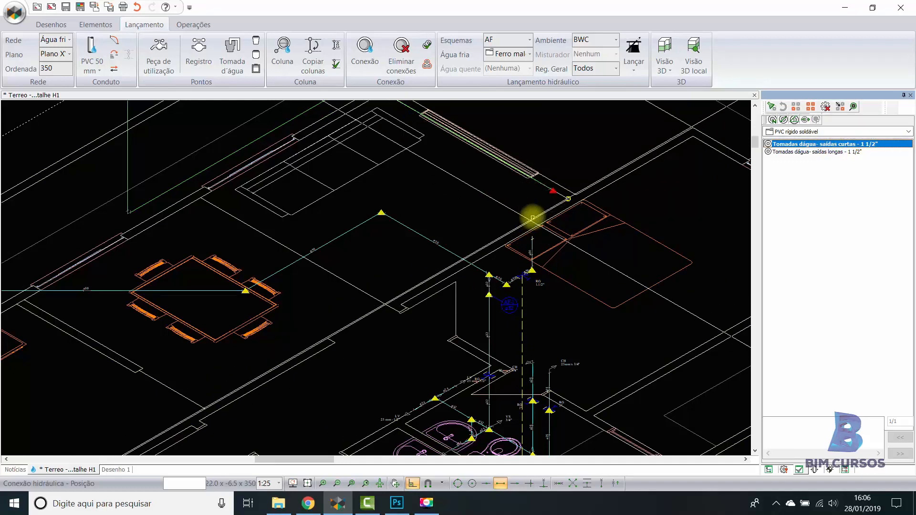
# - Inspect the properties of the Tomada d'água connection at the top of the riser
pyautogui.scroll(5, 553, 224)
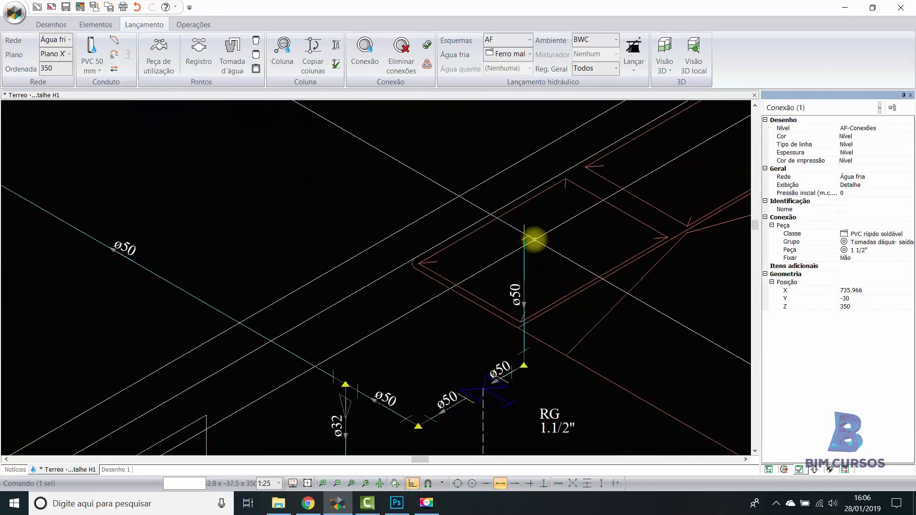
pyautogui.press('Escape')
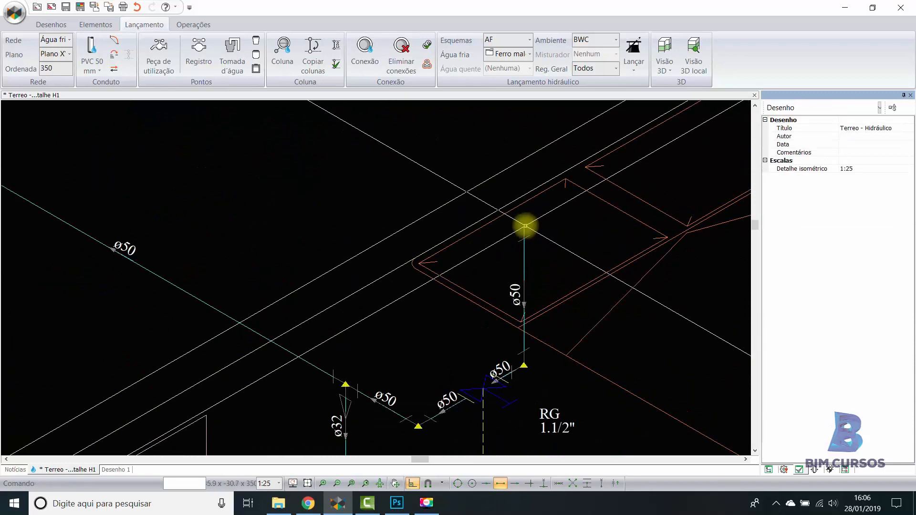
pyautogui.click(525, 225)
pyautogui.press('Escape')
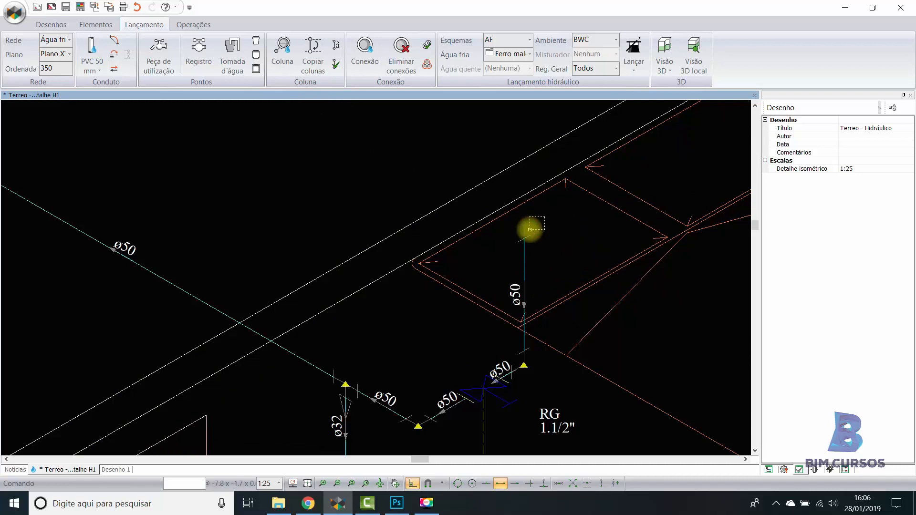
pyautogui.scroll(1, 525, 222)
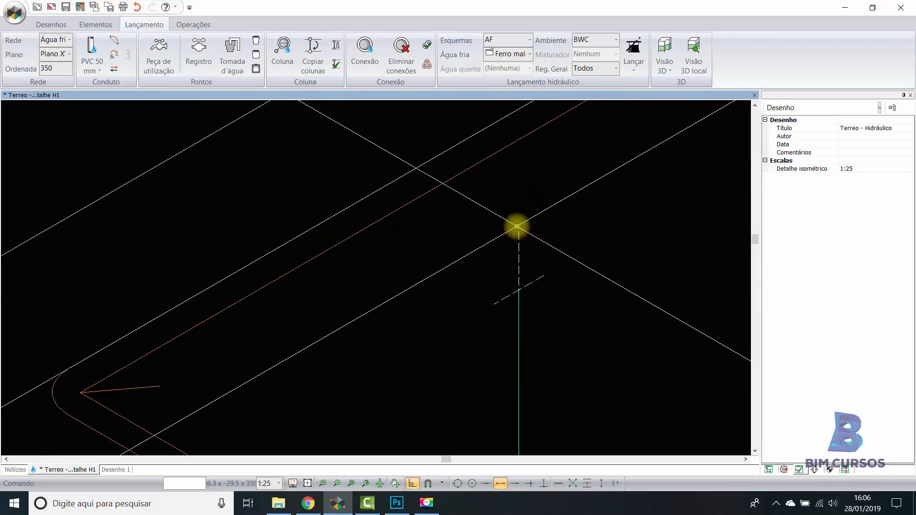
pyautogui.click(537, 244)
pyautogui.scroll(-4, 541, 243)
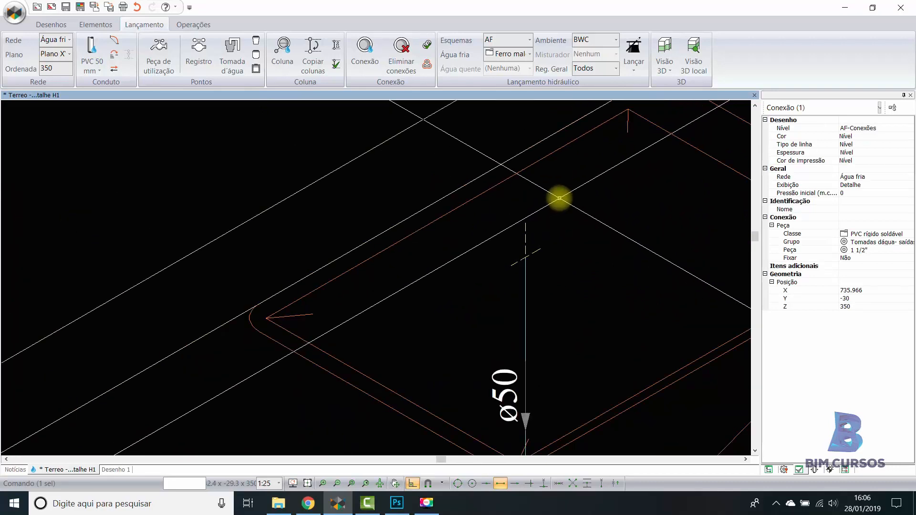
# - Select the Tomada d'água together with its vertical conduit and check which element types the selection contains
pyautogui.click(571, 191)
pyautogui.click(485, 286)
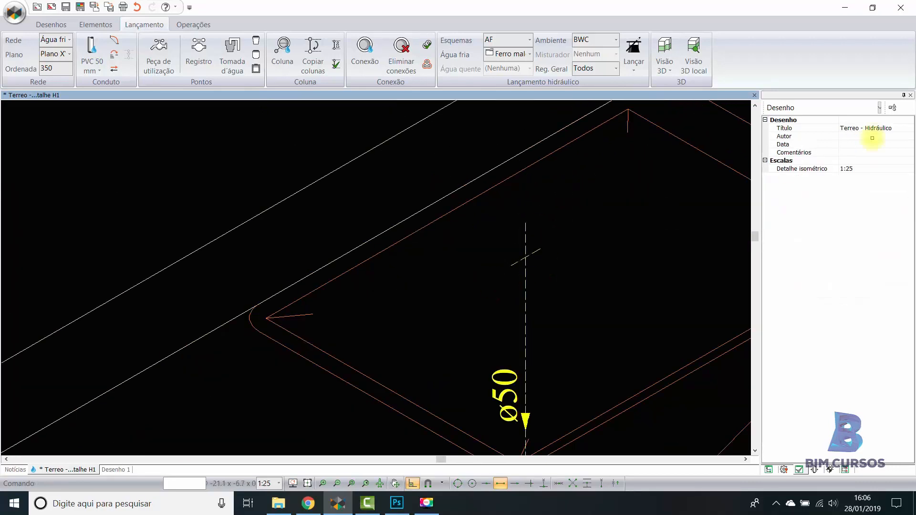
pyautogui.click(879, 108)
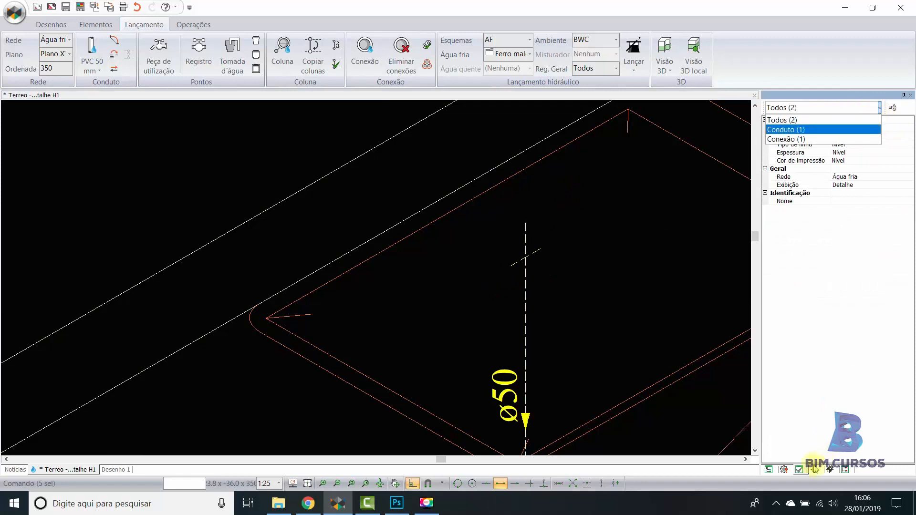
pyautogui.press('Escape')
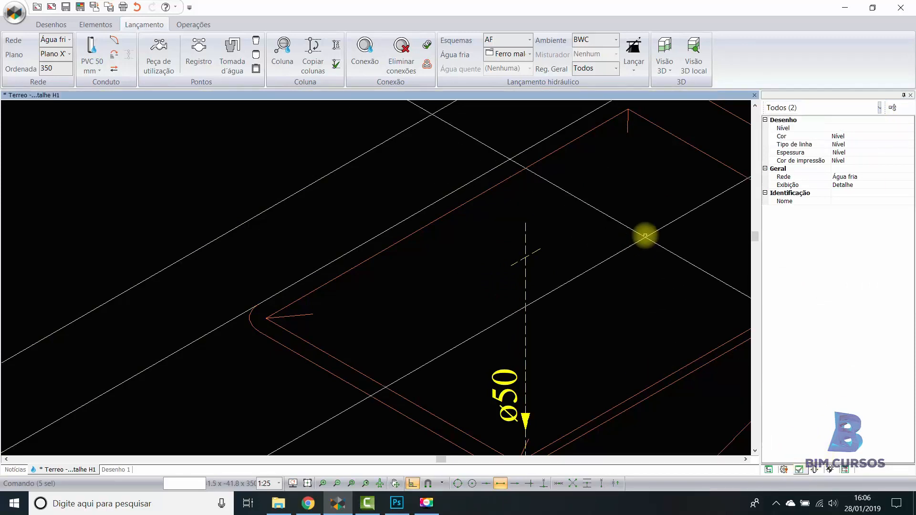
pyautogui.press('Escape')
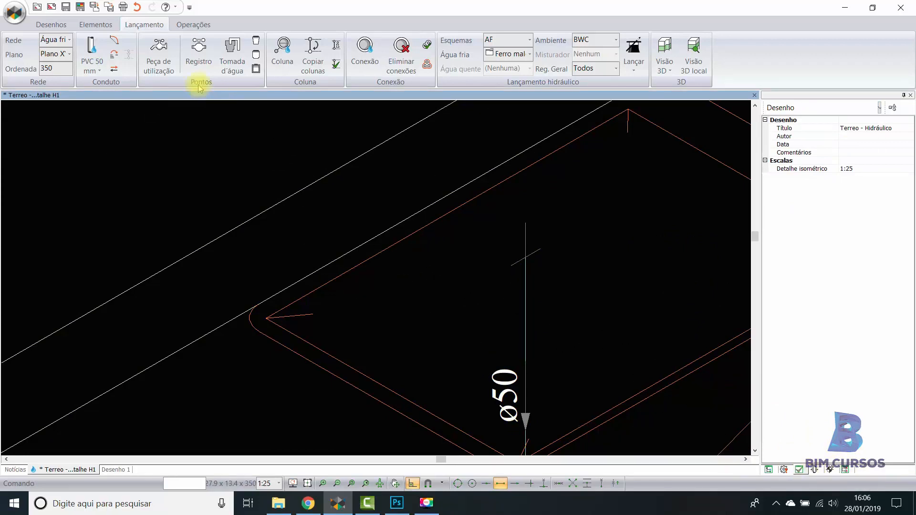
pyautogui.click(111, 27)
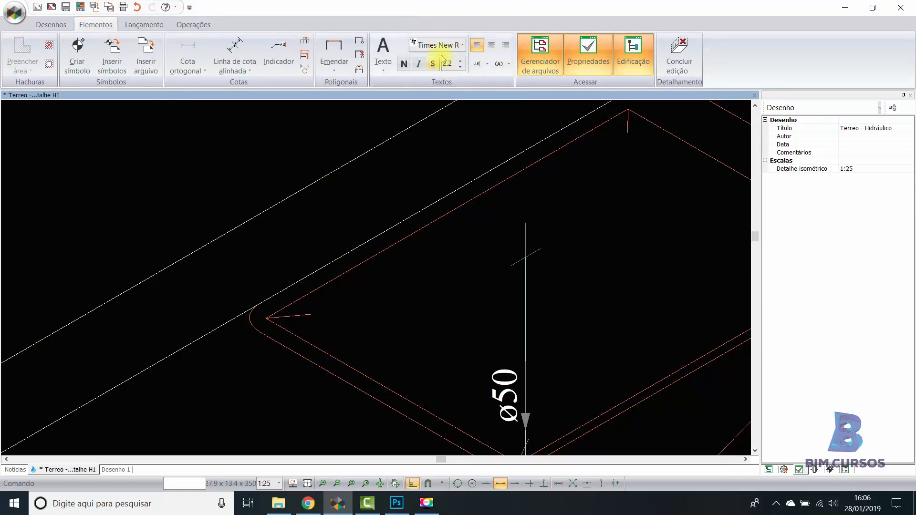
pyautogui.click(190, 25)
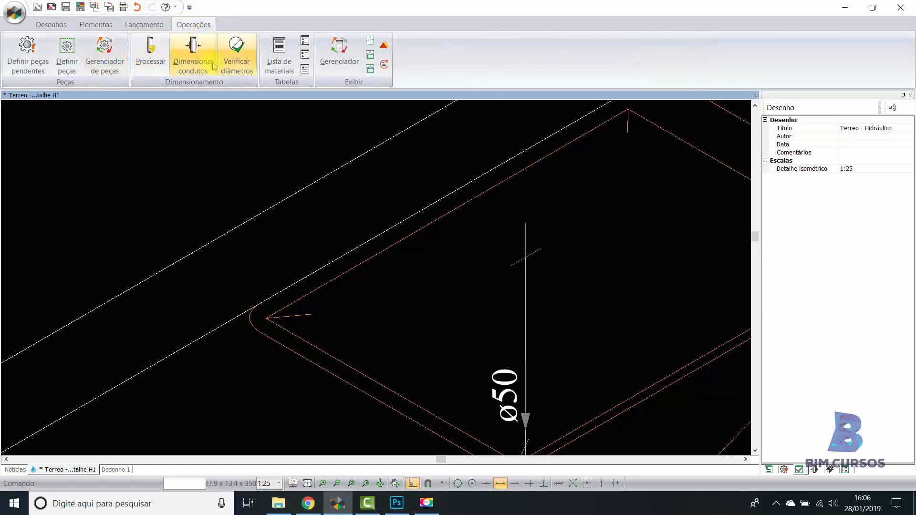
pyautogui.click(193, 65)
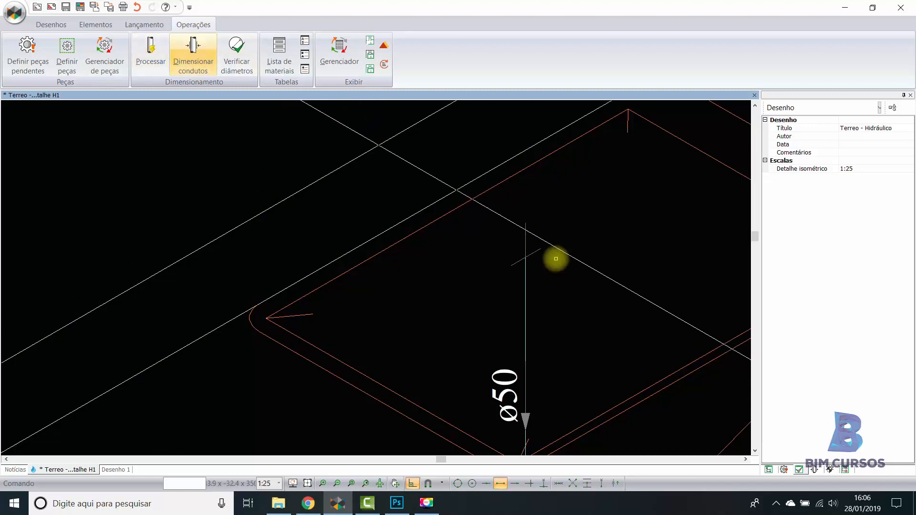
pyautogui.click(814, 471)
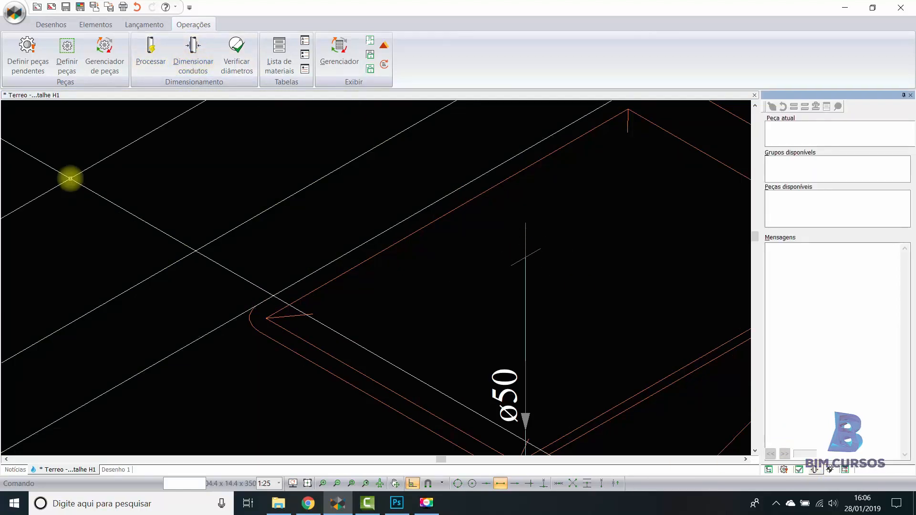
pyautogui.click(95, 24)
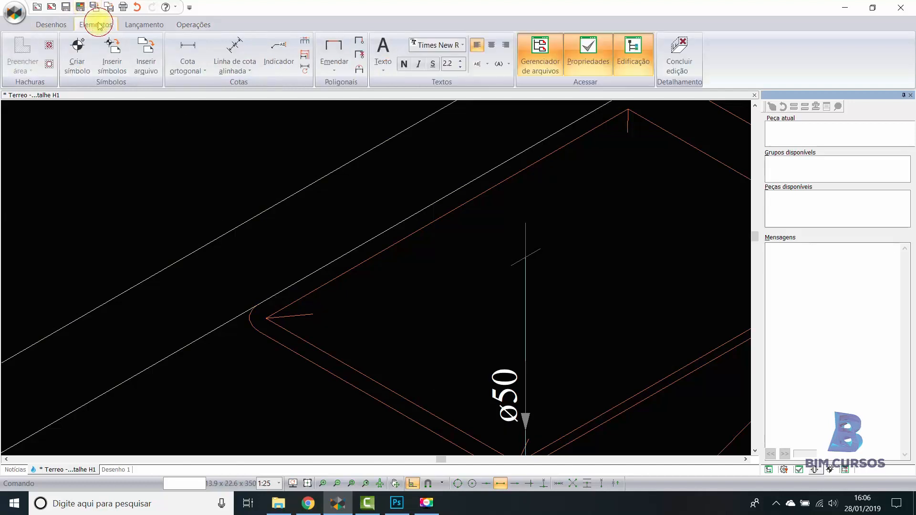
pyautogui.click(139, 28)
pyautogui.click(181, 23)
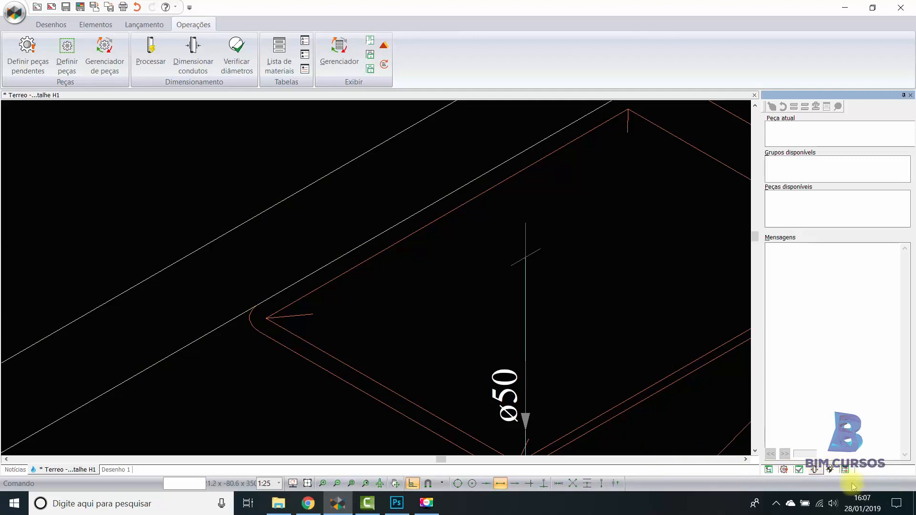
# - Show the project file tree and reorder its side-pane tab so it comes second
pyautogui.click(845, 471)
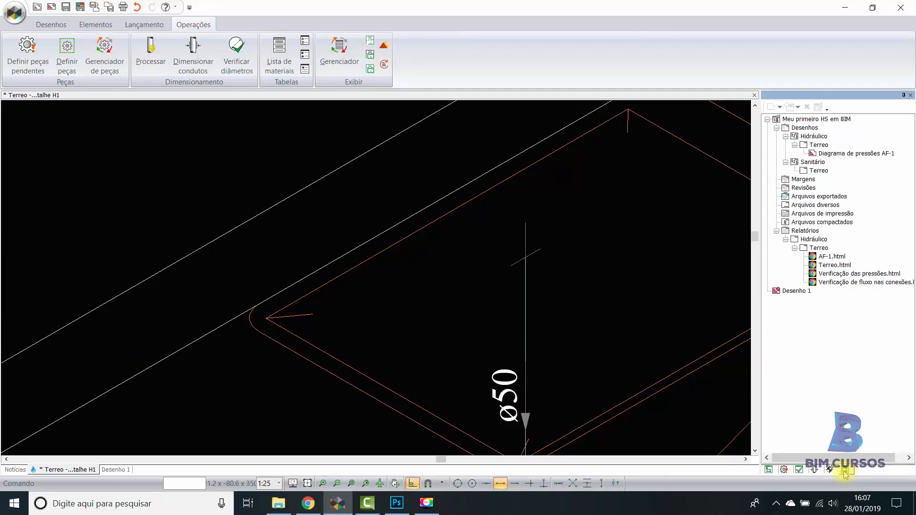
pyautogui.moveTo(844, 471); pyautogui.dragTo(783, 471)
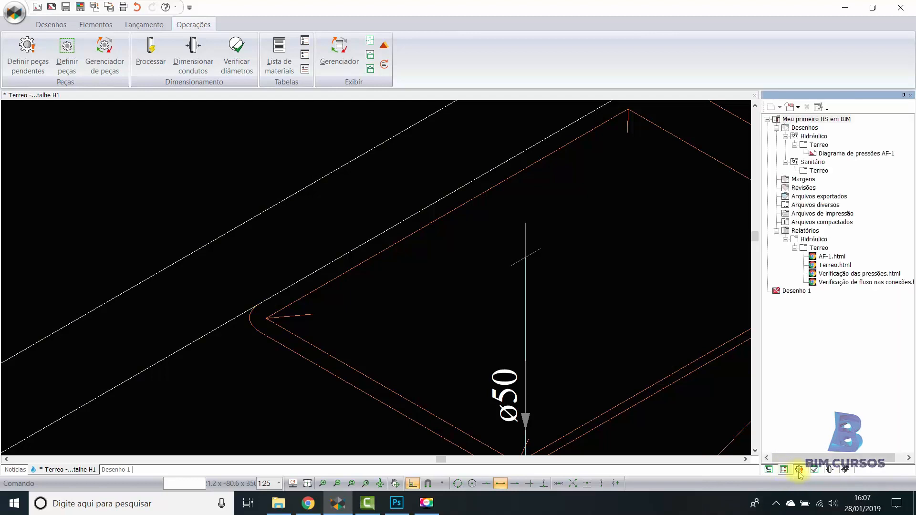
pyautogui.click(577, 300)
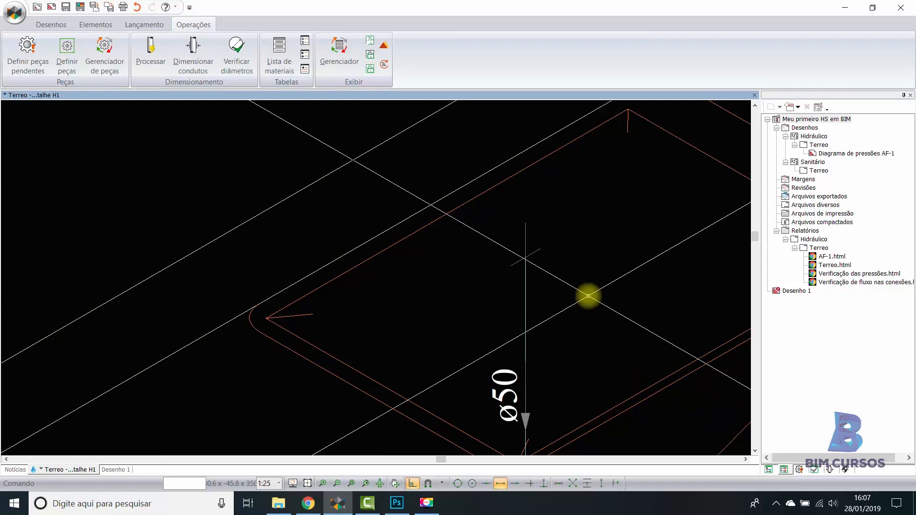
# - Process the pipe sizing data for the ground-floor hydraulic network
pyautogui.scroll(-5, 545, 214)
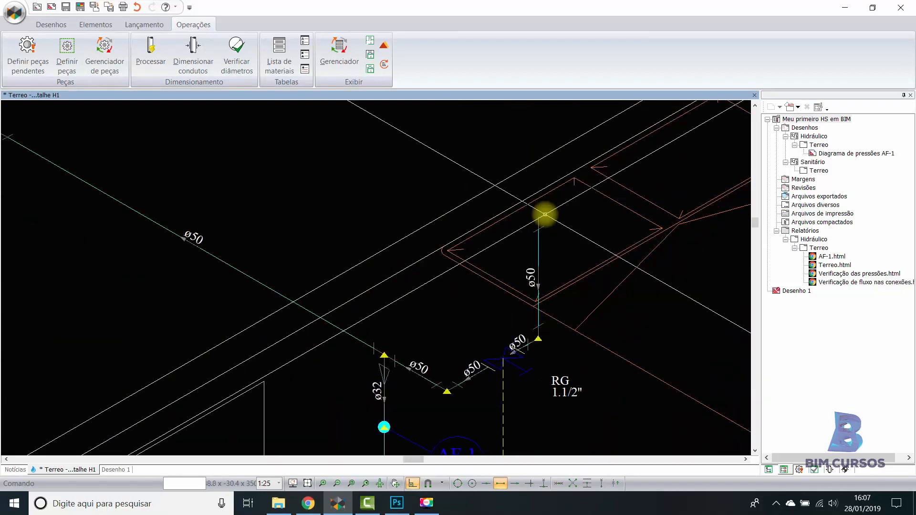
pyautogui.scroll(-4, 580, 212)
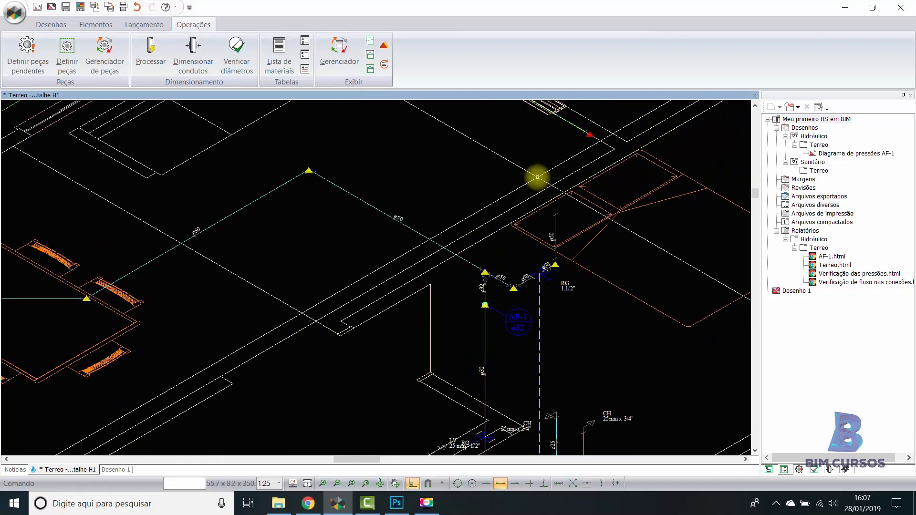
pyautogui.scroll(-5, 537, 177)
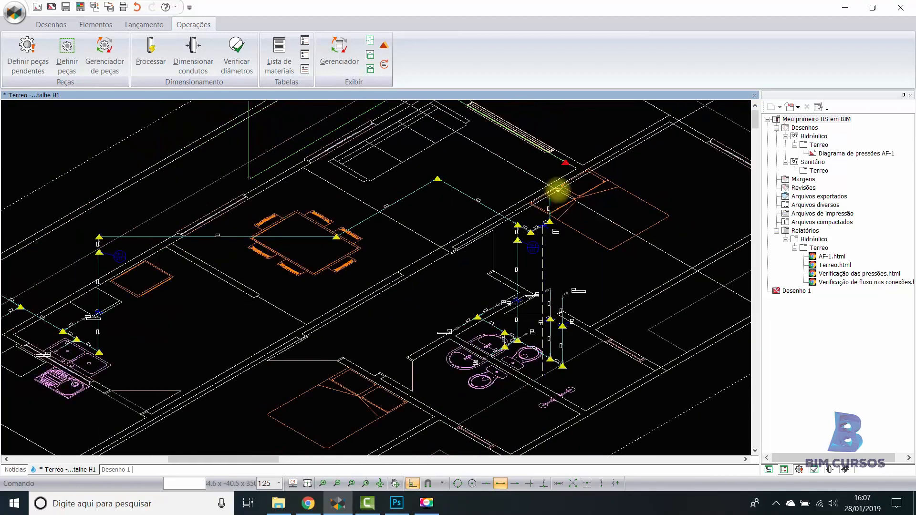
pyautogui.scroll(-2, 538, 230)
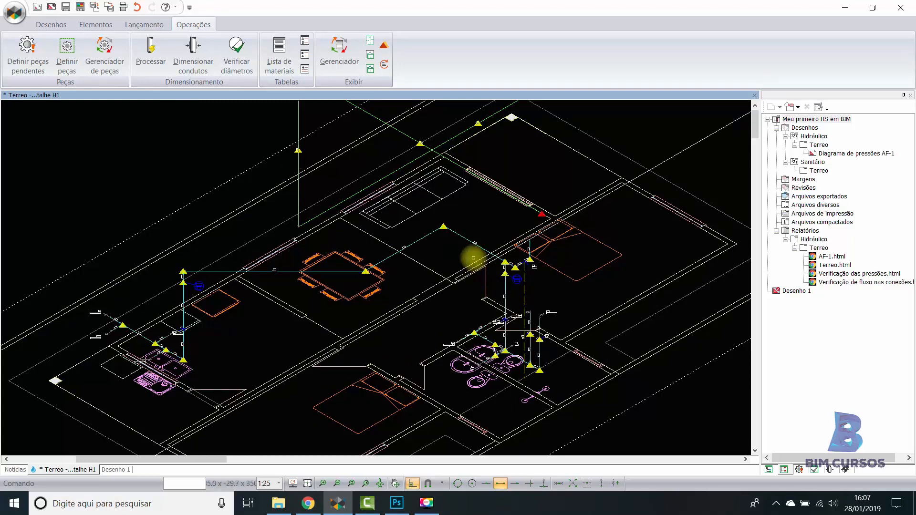
pyautogui.click(147, 60)
pyautogui.click(409, 306)
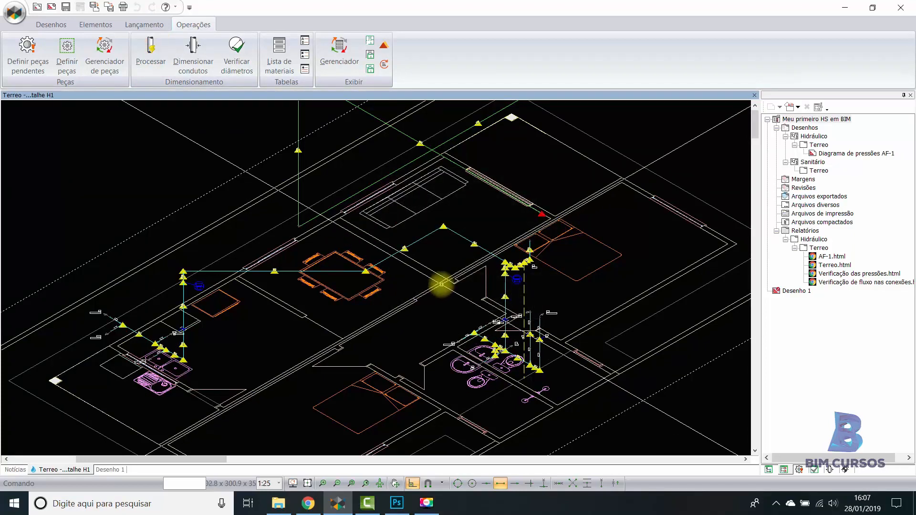
# - Define the pending pieces of the network by adopting all suggested PVC rígido soldável pieces, and end the piece definition
pyautogui.scroll(2, 448, 250)
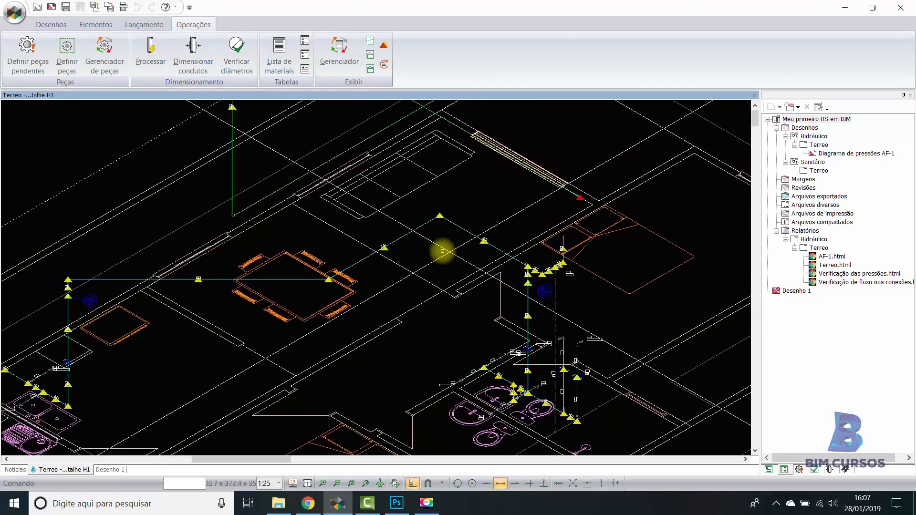
pyautogui.moveTo(437, 215)
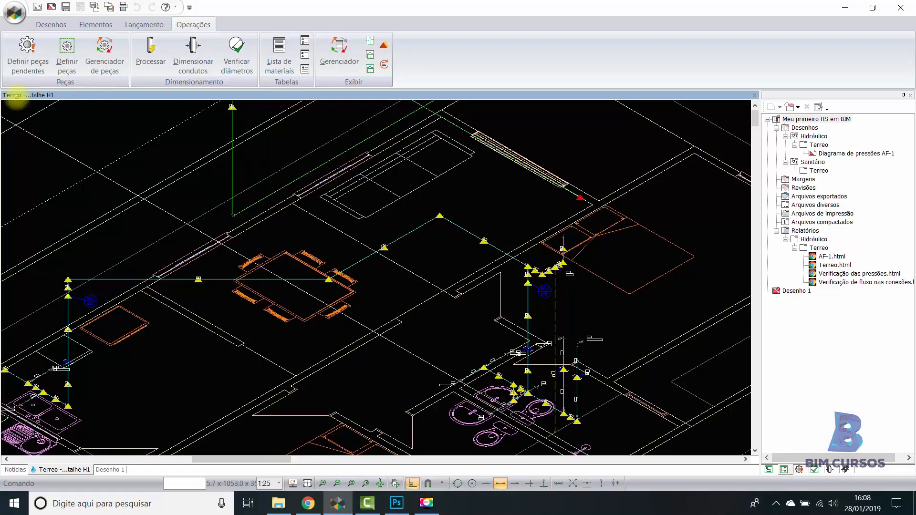
pyautogui.click(21, 63)
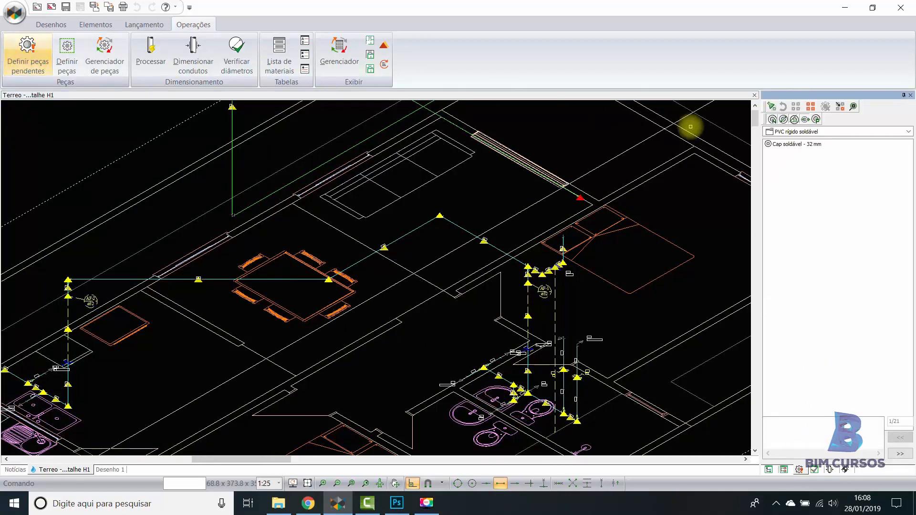
pyautogui.click(810, 107)
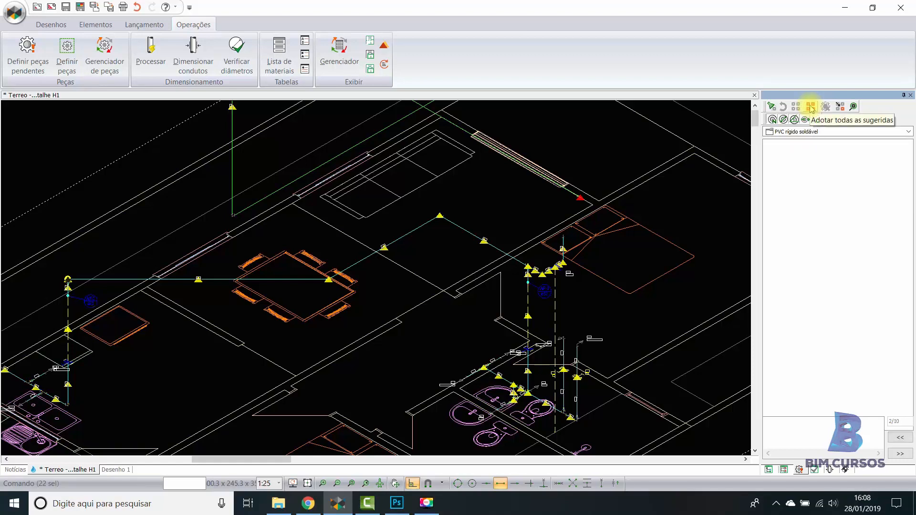
pyautogui.click(811, 107)
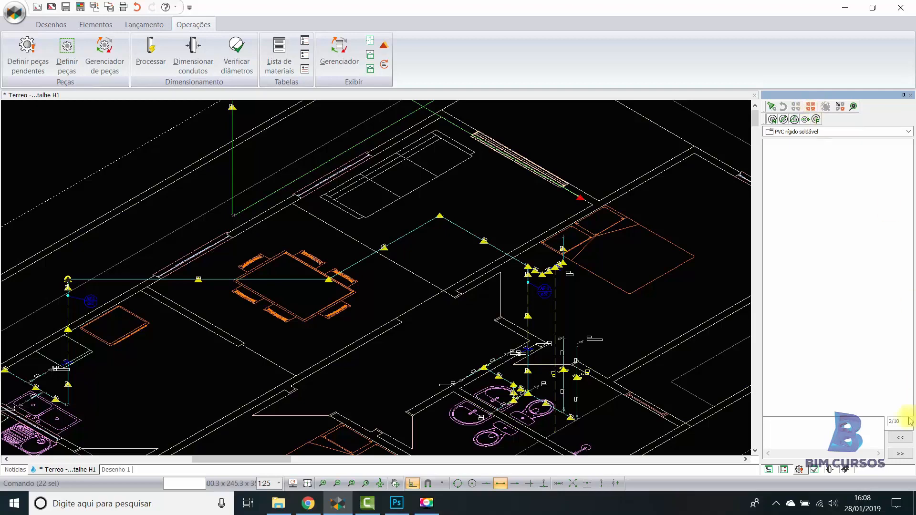
pyautogui.scroll(4, 486, 238)
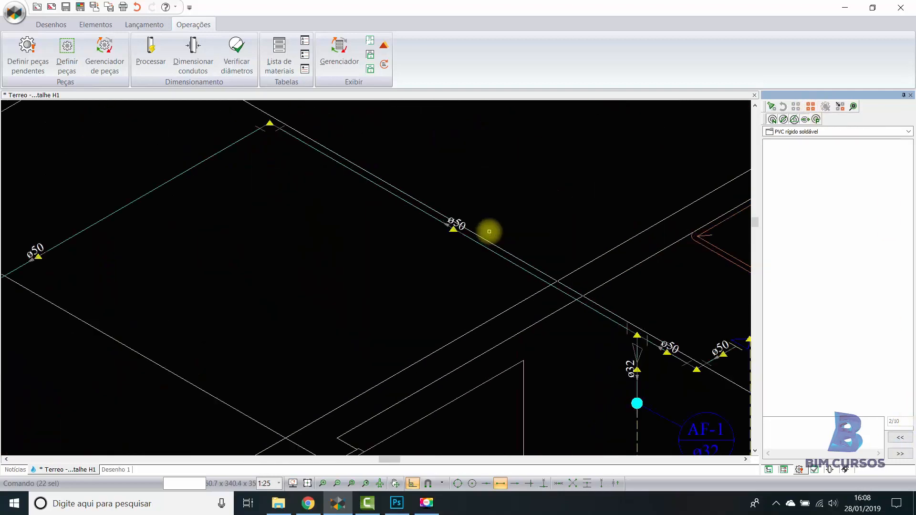
pyautogui.scroll(-5, 489, 231)
pyautogui.press('Escape')
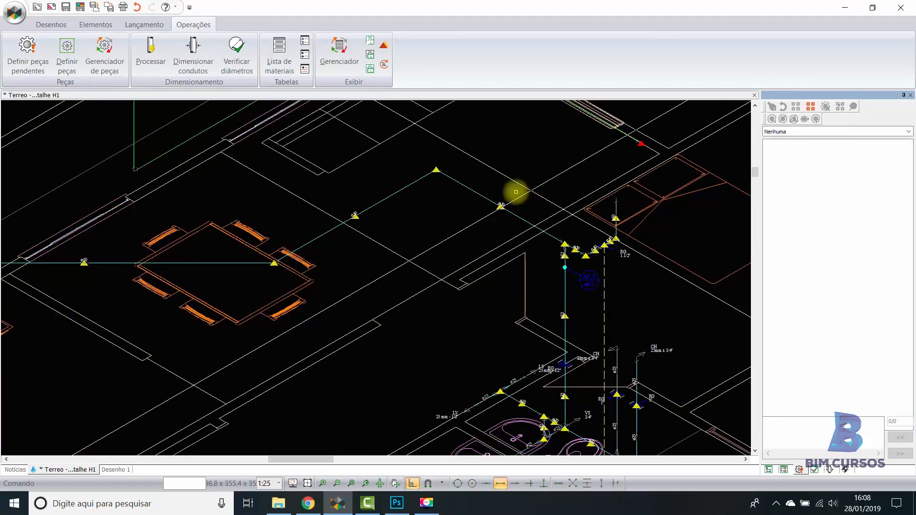
# - Examine the markers still left along the pipe runs around columns AF-2 and AF-1 and the riser by the bedroom
pyautogui.scroll(-3, 496, 198)
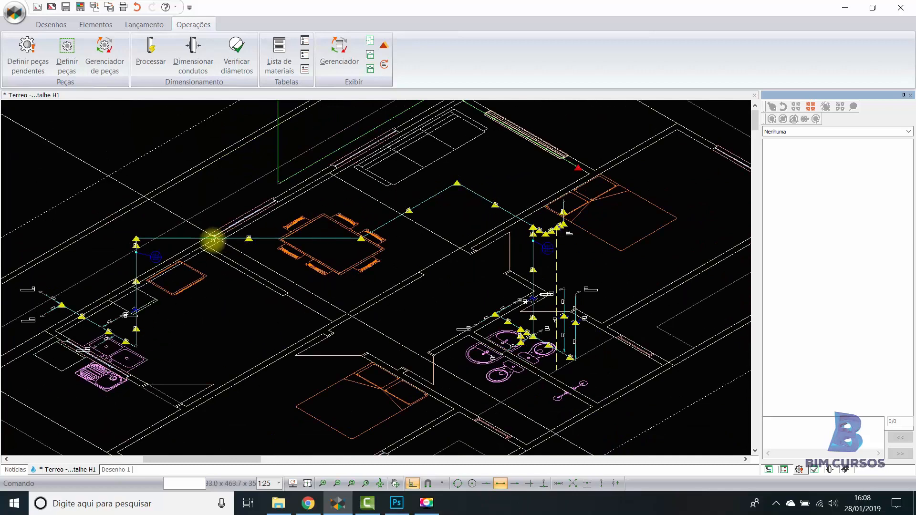
pyautogui.scroll(6, 139, 244)
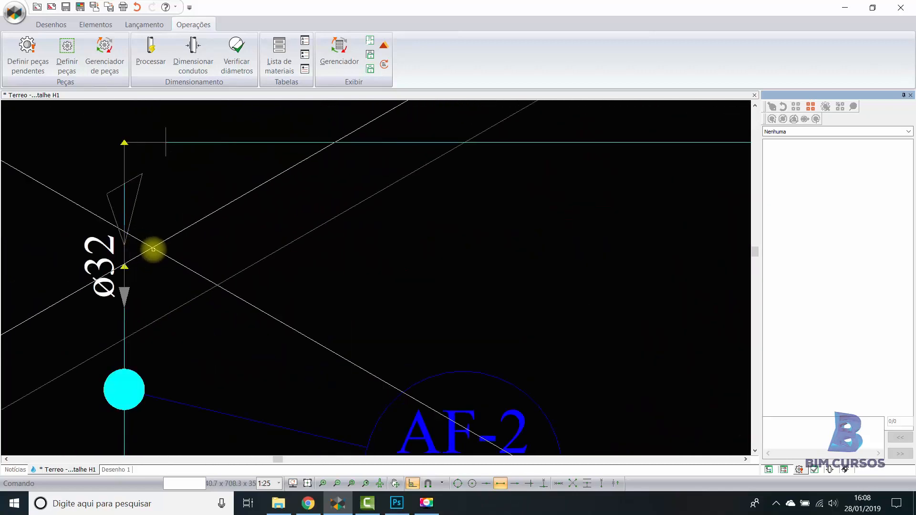
pyautogui.scroll(-8, 153, 249)
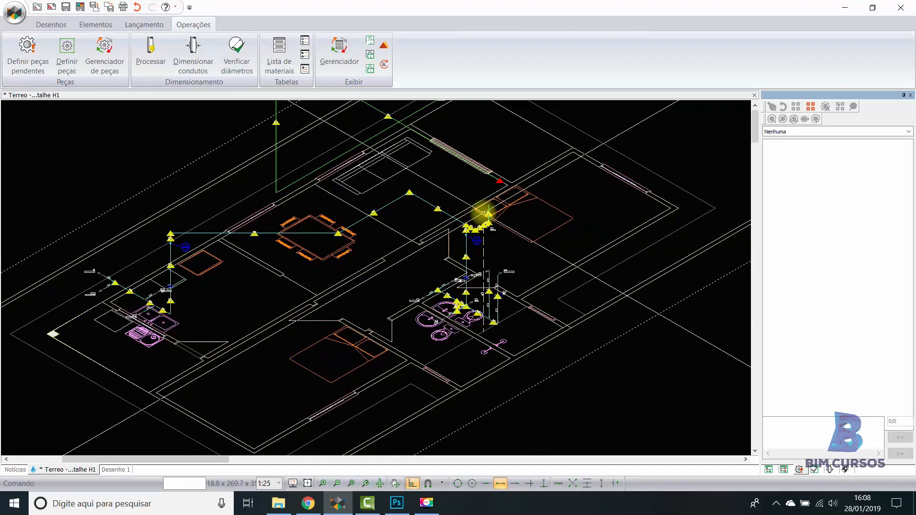
pyautogui.scroll(2, 484, 212)
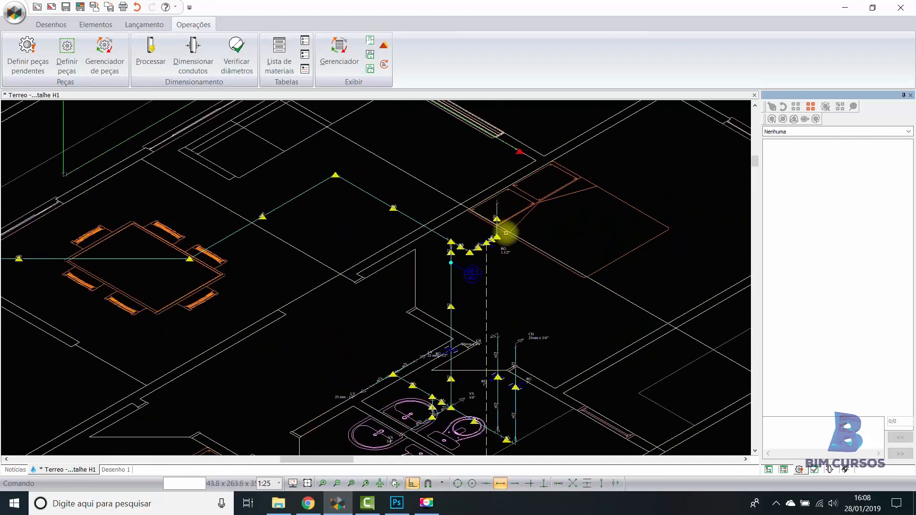
pyautogui.scroll(1, 498, 208)
pyautogui.scroll(2, 498, 203)
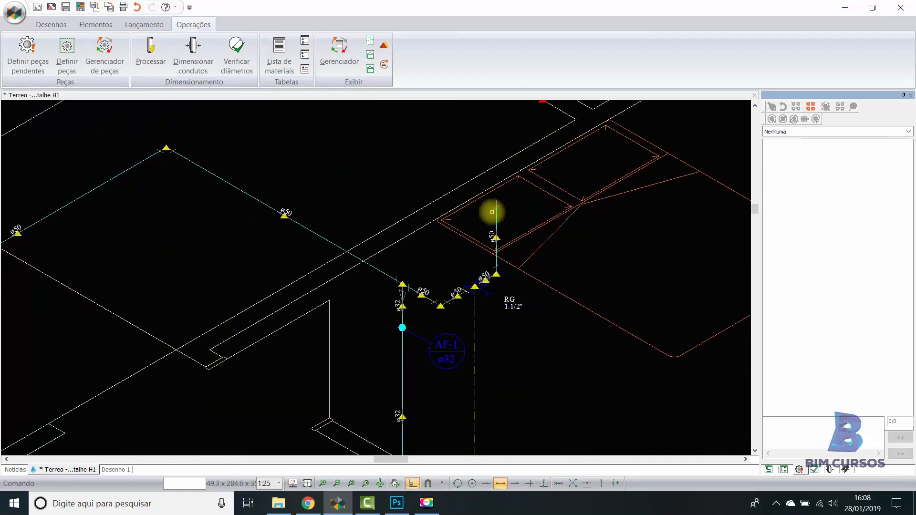
pyautogui.moveTo(503, 199); pyautogui.dragTo(436, 222, button='middle')
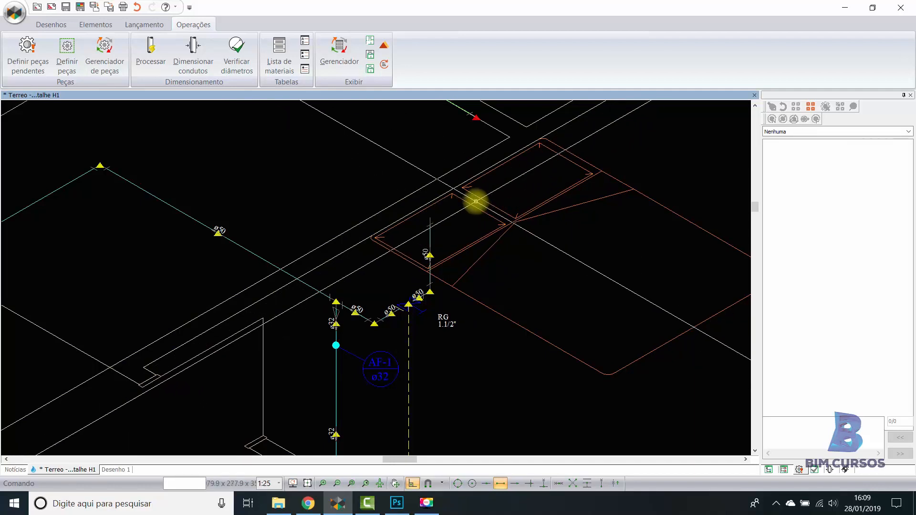
pyautogui.scroll(-1, 566, 241)
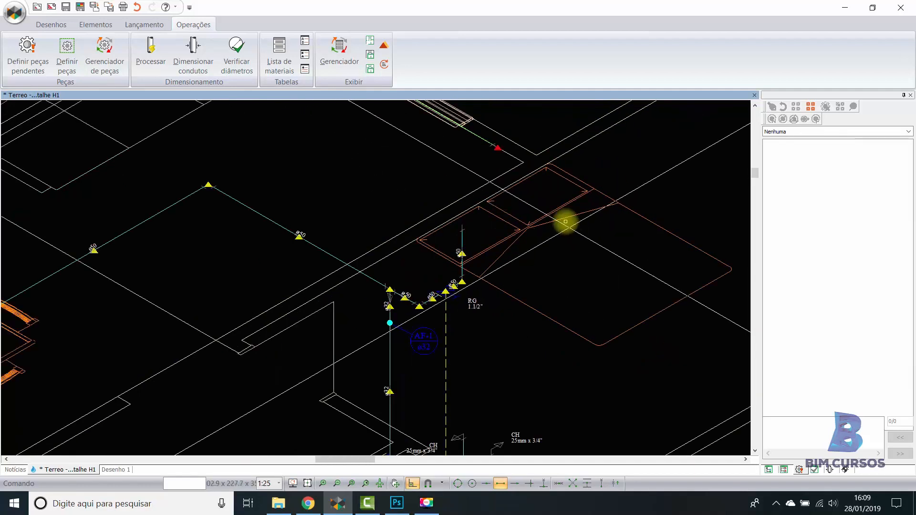
pyautogui.scroll(-3, 565, 222)
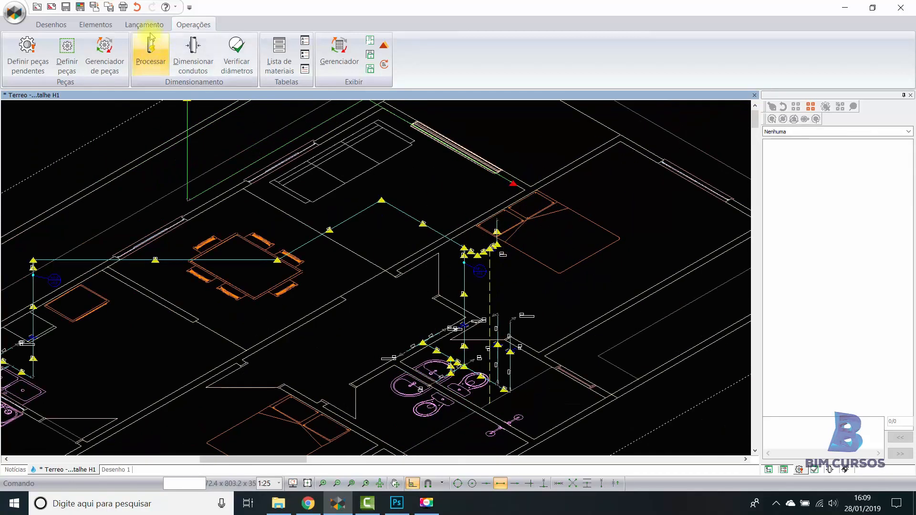
# - Place a Reservatório cilíndrico at the upper end of the riser by the bedroom and select it
pyautogui.click(143, 26)
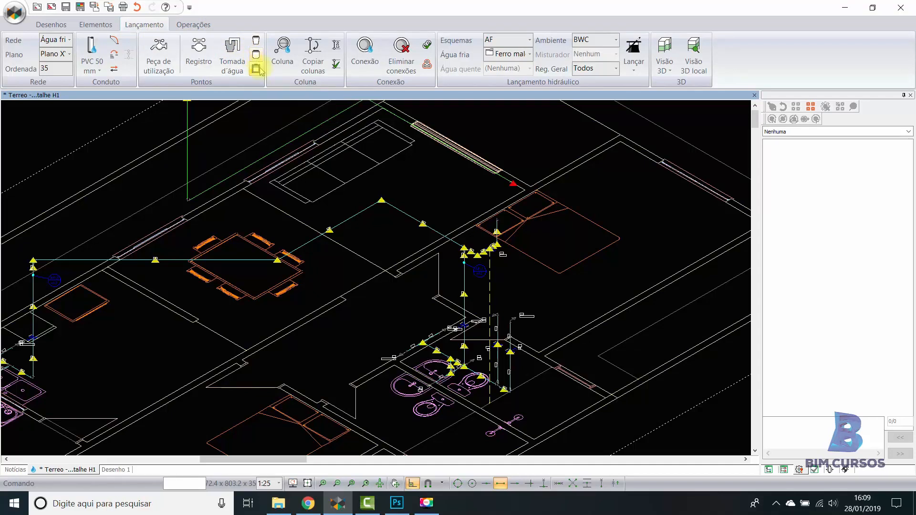
pyautogui.click(254, 42)
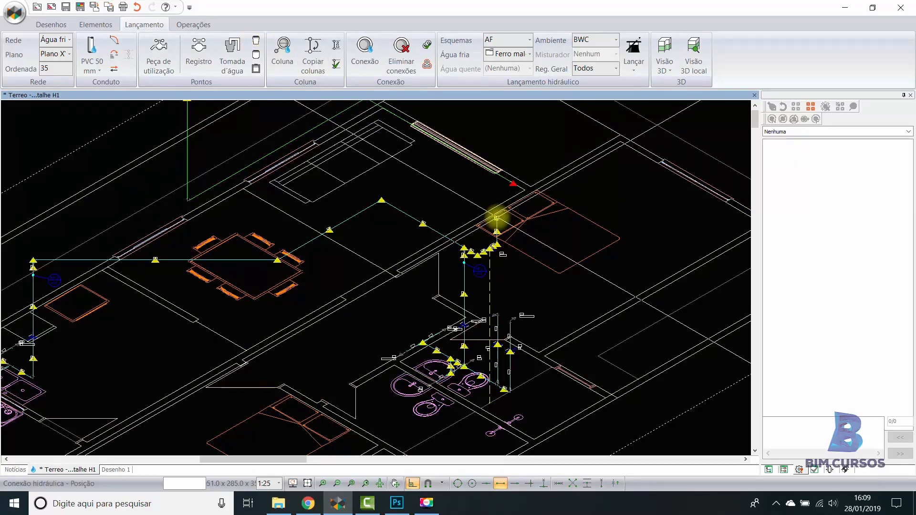
pyautogui.click(496, 217)
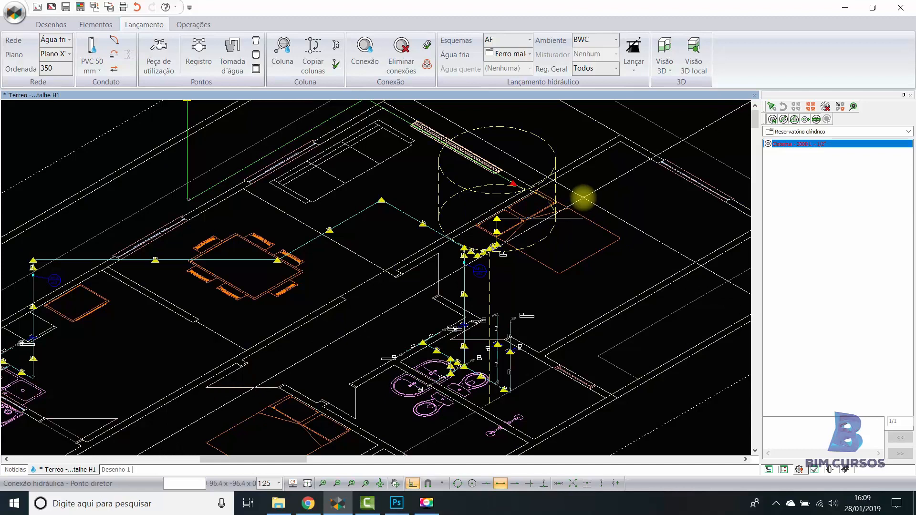
pyautogui.click(583, 198)
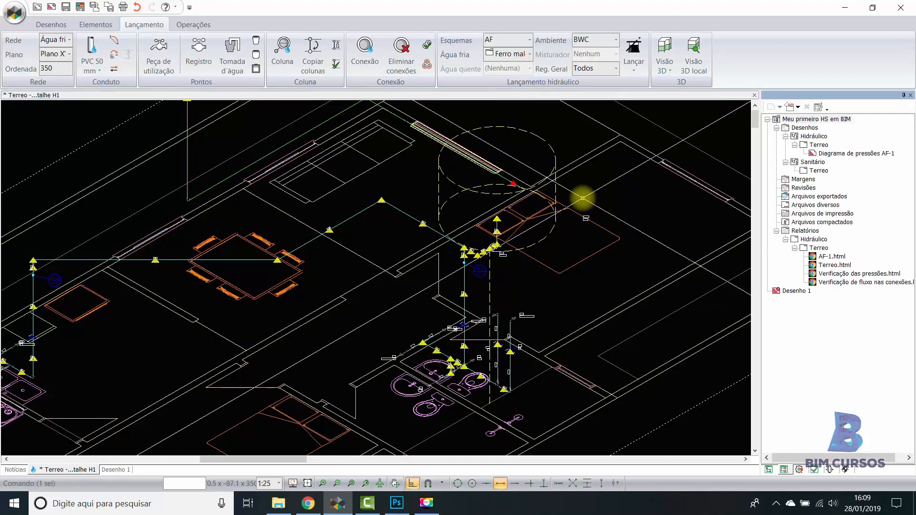
pyautogui.press('Escape')
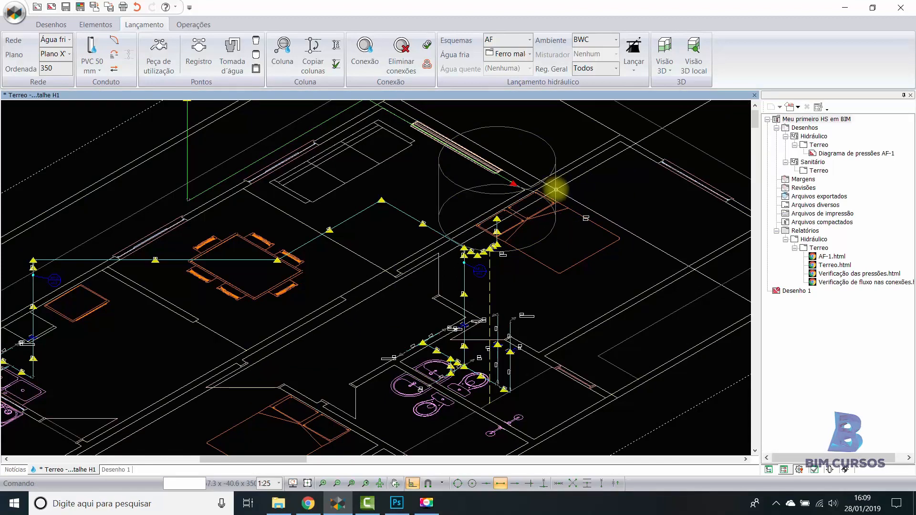
pyautogui.click(556, 190)
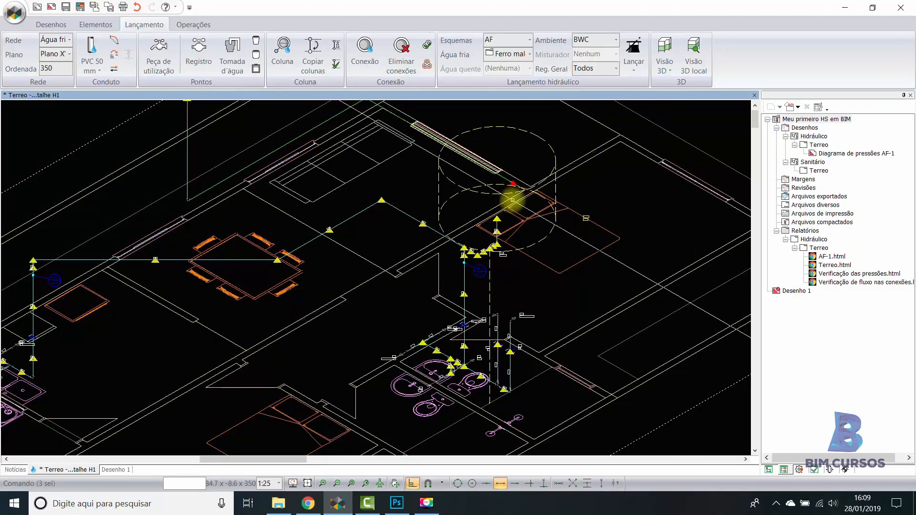
# - Set the cylindrical reservoir's piece group to Fibra de vidro - 2000 L
pyautogui.click(813, 470)
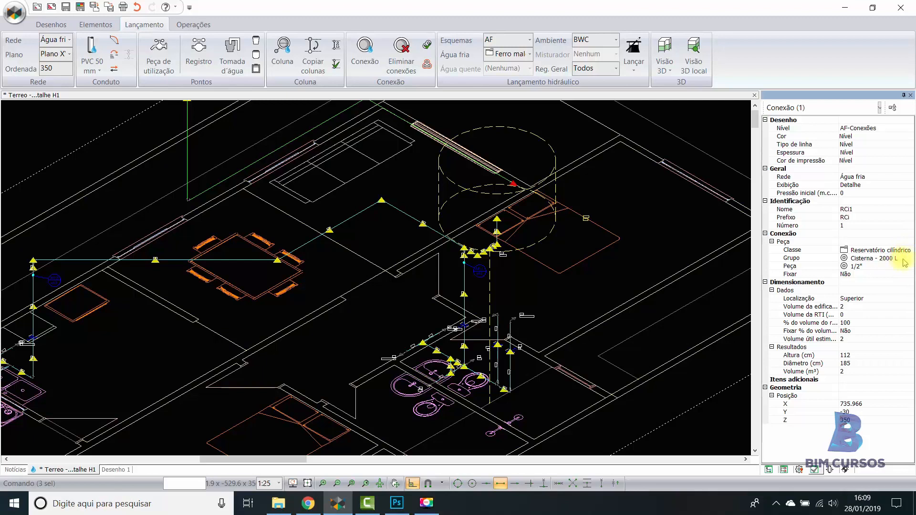
pyautogui.click(905, 257)
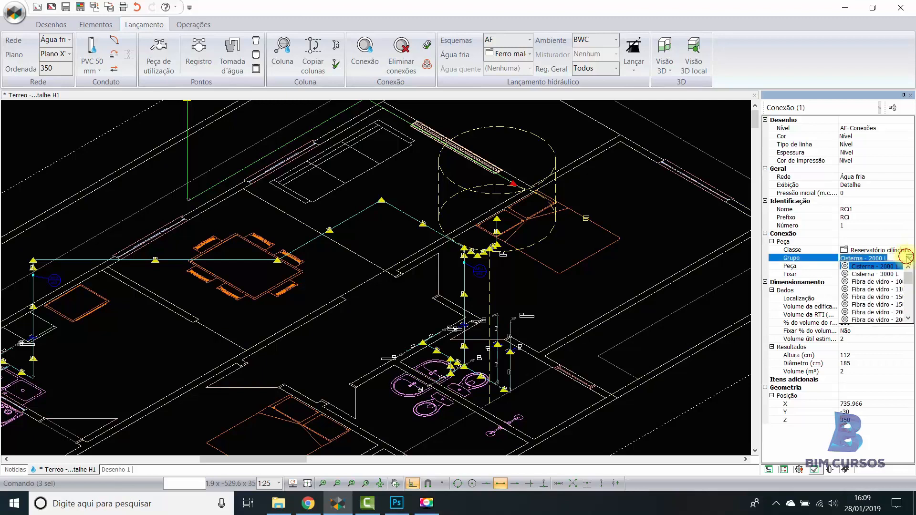
pyautogui.click(887, 312)
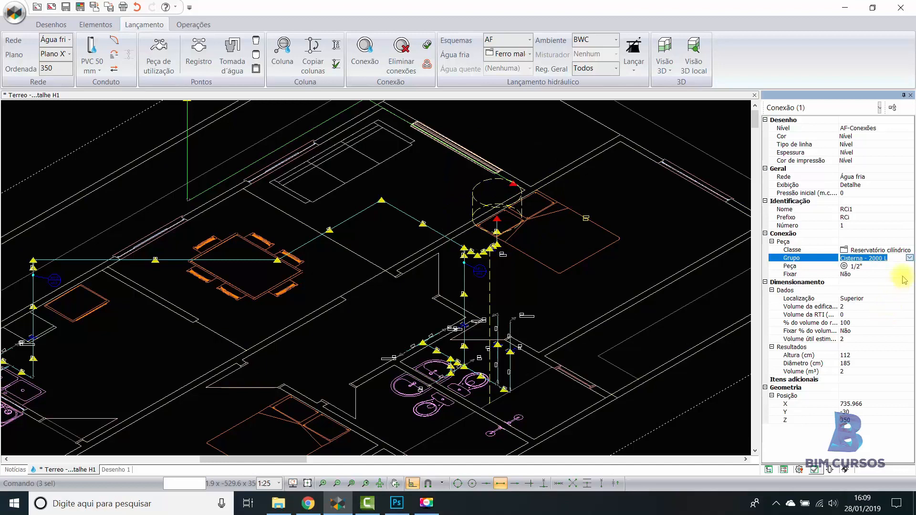
pyautogui.click(910, 258)
pyautogui.click(909, 258)
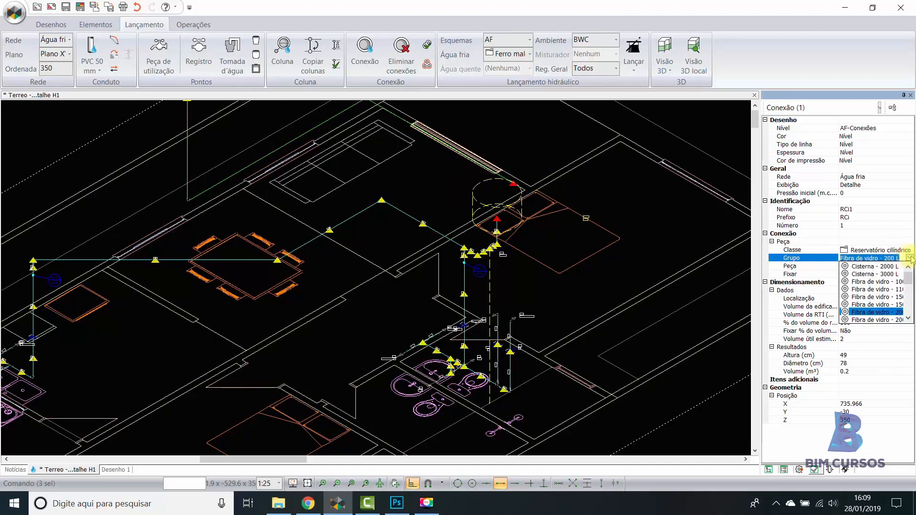
pyautogui.click(888, 320)
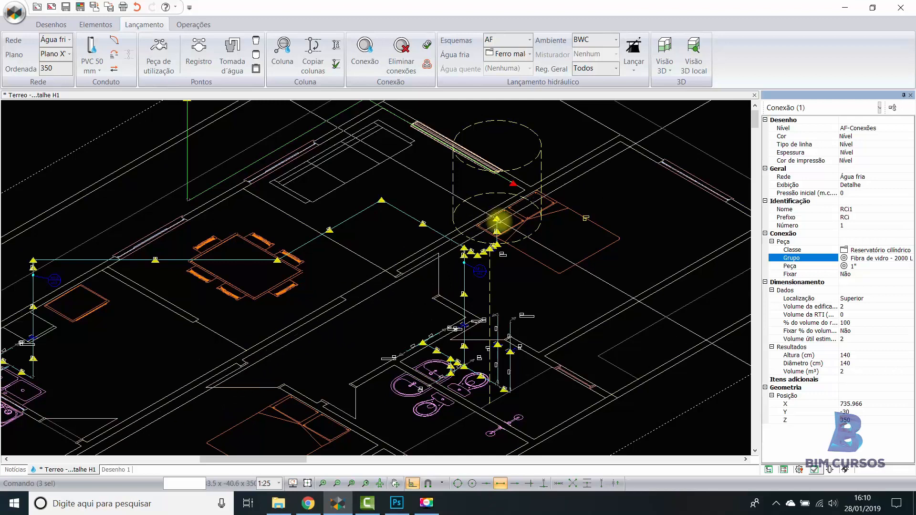
pyautogui.moveTo(494, 219)
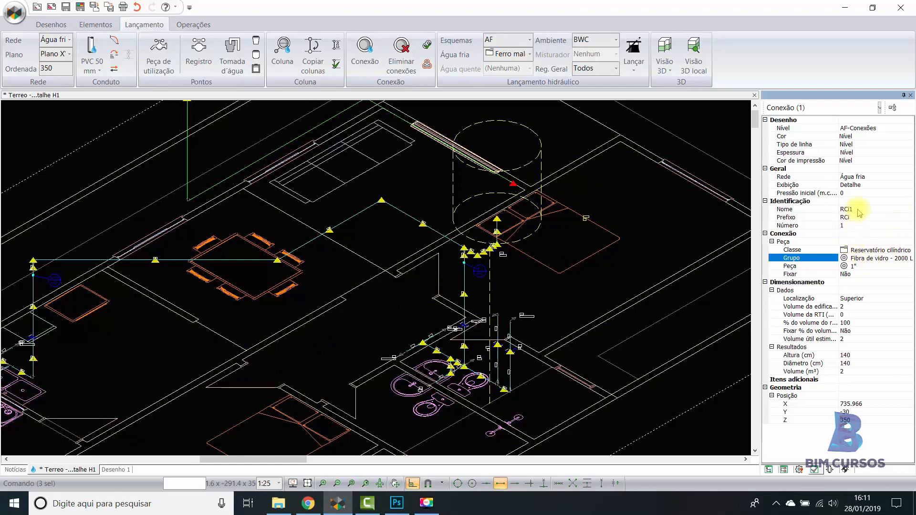
# - Set the cylindrical reservoir's initial pressure to 4.6
pyautogui.click(855, 193)
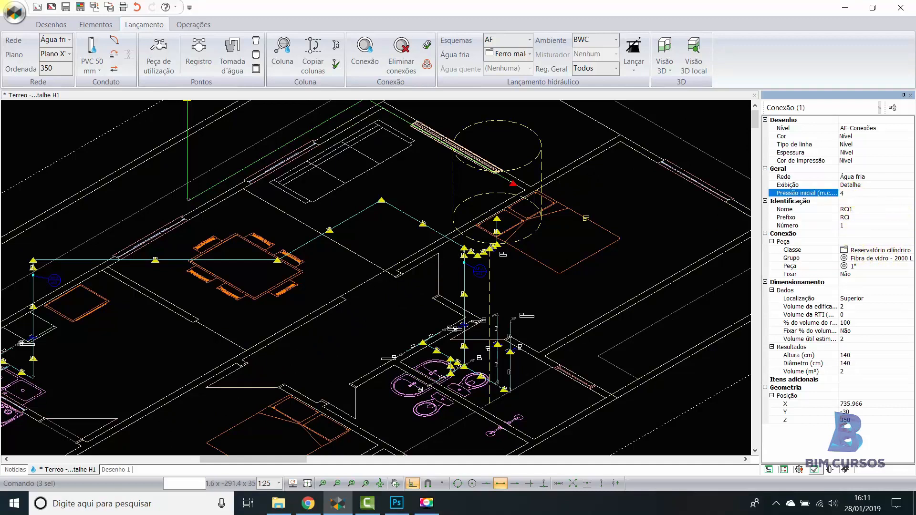
pyautogui.click(868, 203)
pyautogui.click(880, 184)
pyautogui.click(879, 193)
# - Process the hydraulic project with the reservoir included
pyautogui.scroll(-2, 596, 233)
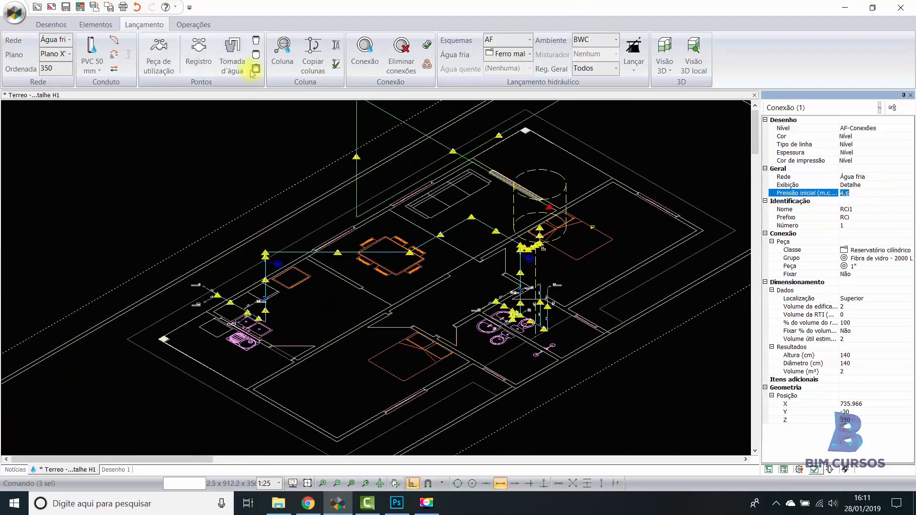
pyautogui.click(206, 25)
pyautogui.click(150, 53)
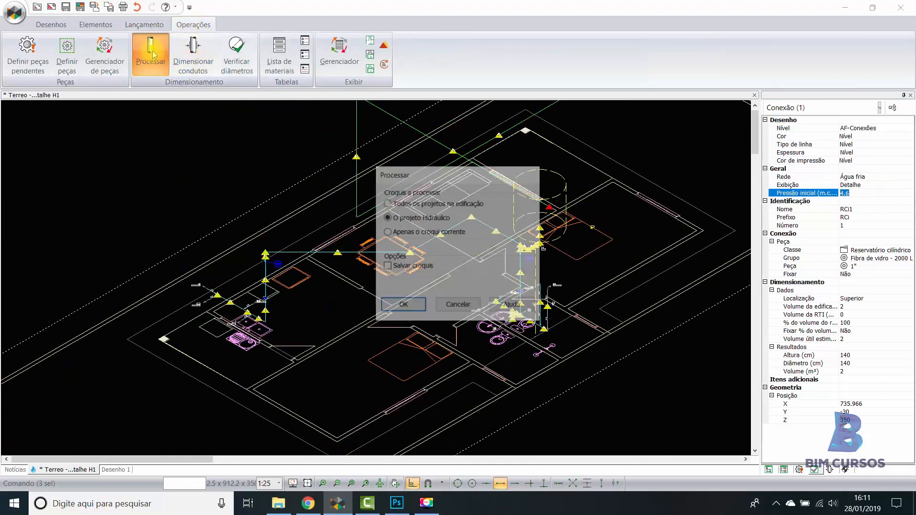
pyautogui.click(401, 313)
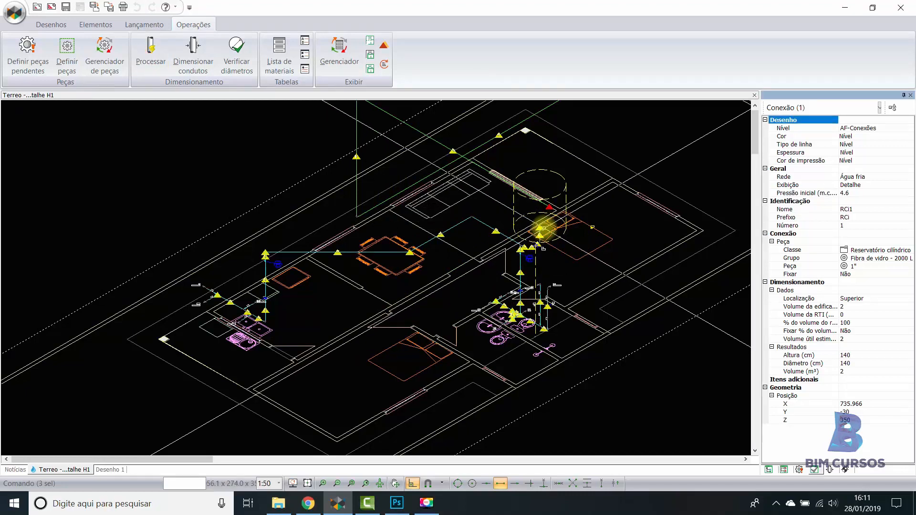
# - Examine the markers remaining at the reservoir outlet and along the riser, and check the selected reservoir's properties
pyautogui.scroll(3, 543, 228)
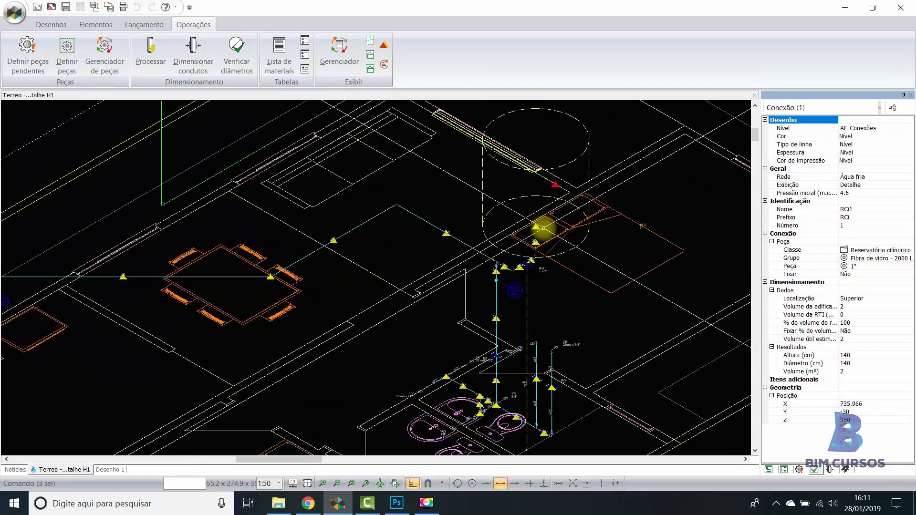
pyautogui.scroll(3, 542, 227)
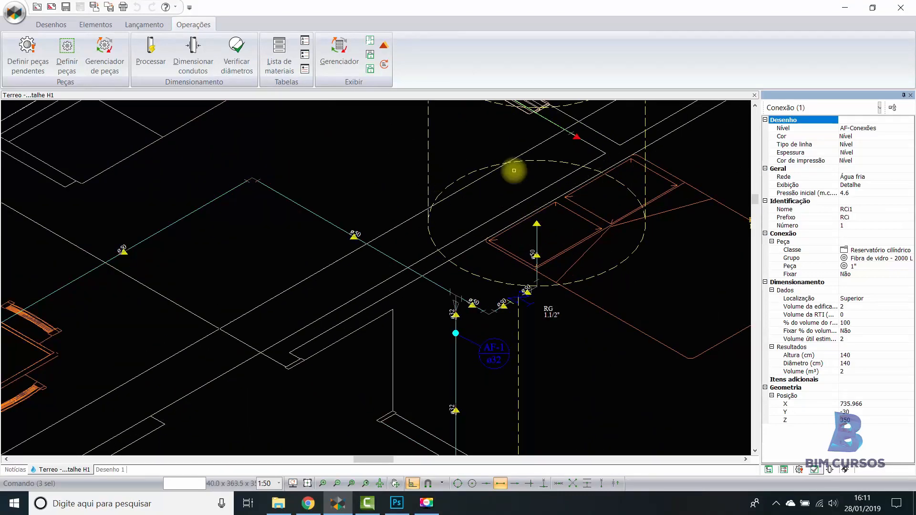
pyautogui.scroll(-2, 555, 211)
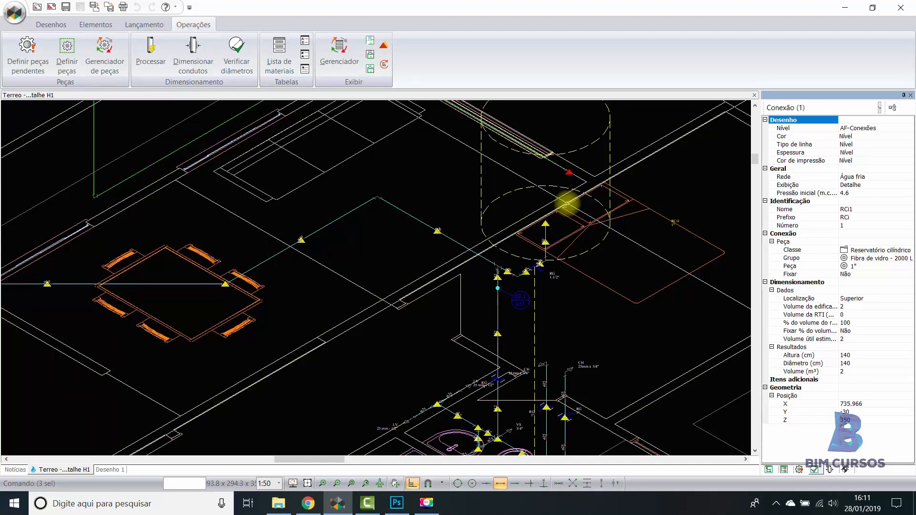
pyautogui.scroll(-3, 535, 206)
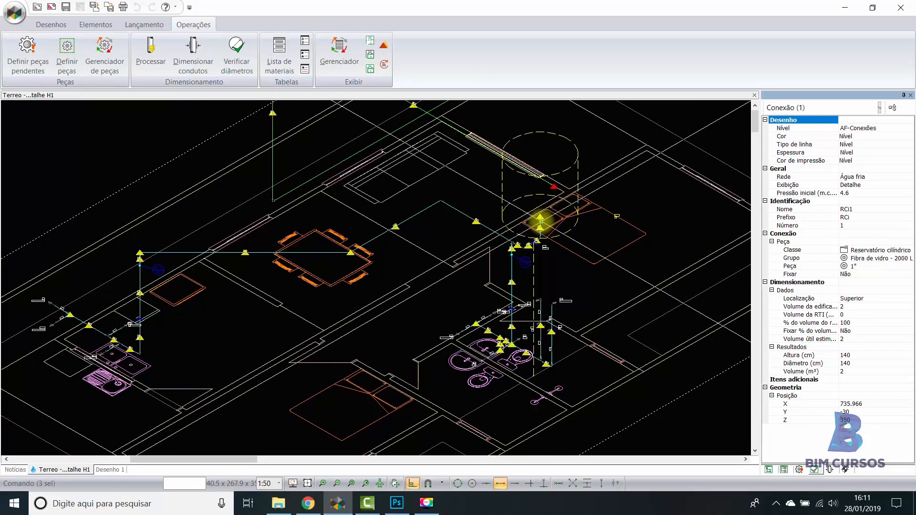
pyautogui.scroll(3, 542, 220)
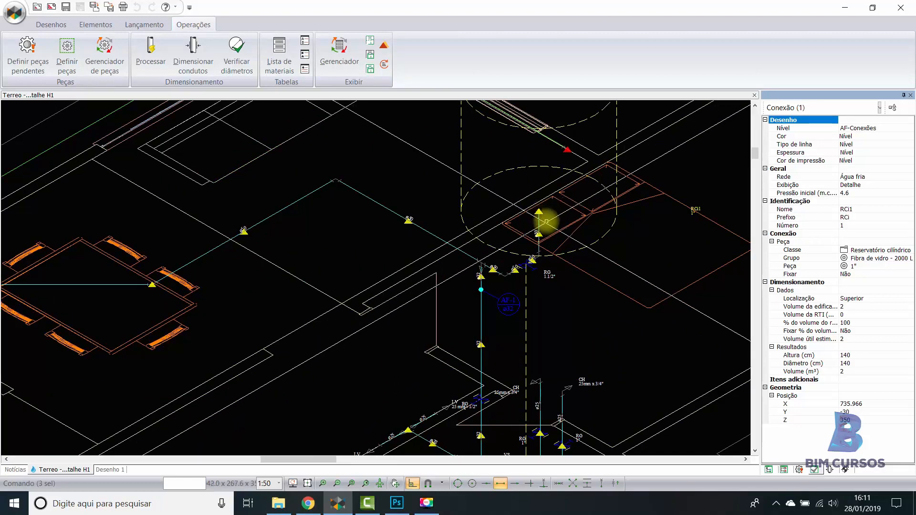
pyautogui.scroll(-3, 545, 221)
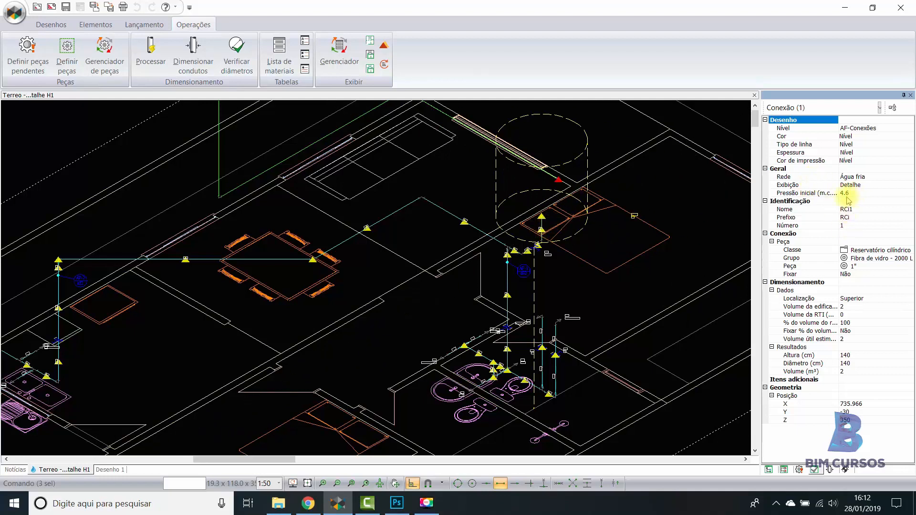
pyautogui.scroll(-3, 660, 190)
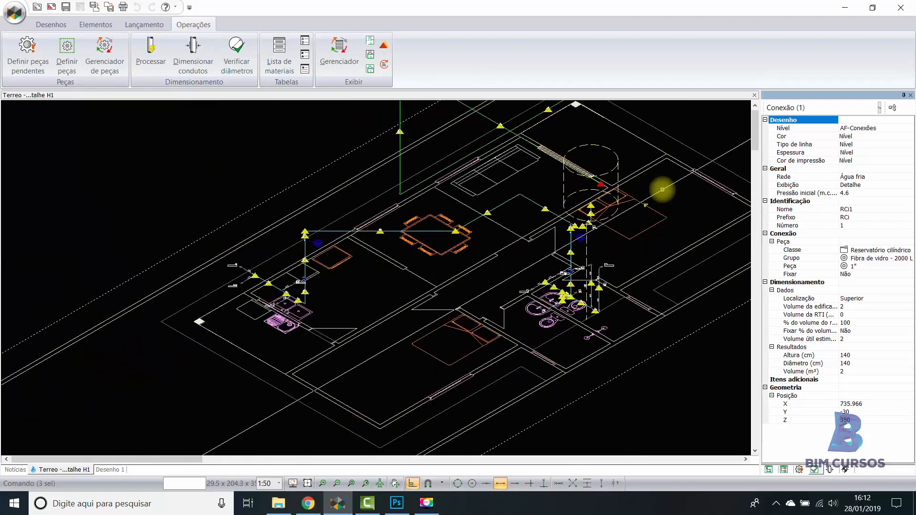
pyautogui.click(633, 239)
pyautogui.moveTo(633, 239); pyautogui.dragTo(631, 236, button='middle')
pyautogui.moveTo(644, 194); pyautogui.dragTo(616, 211, button='middle')
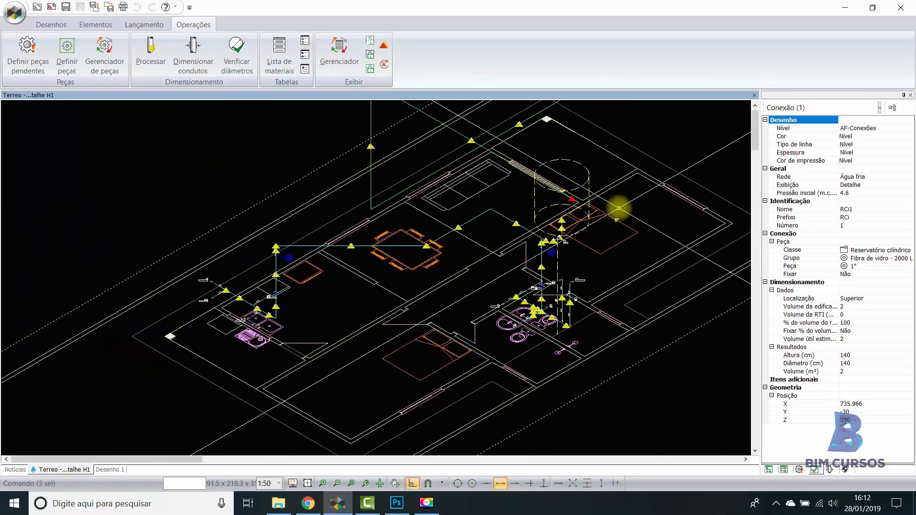
pyautogui.scroll(2, 619, 207)
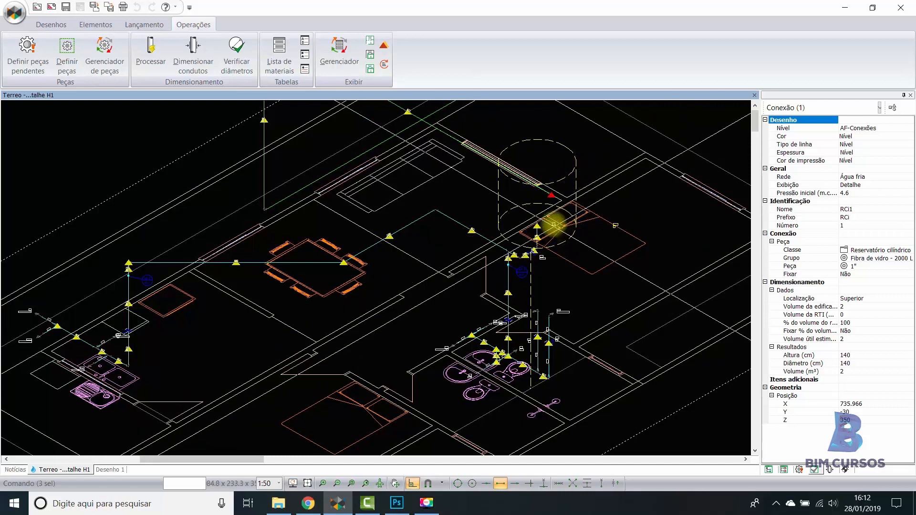
pyautogui.scroll(2, 559, 214)
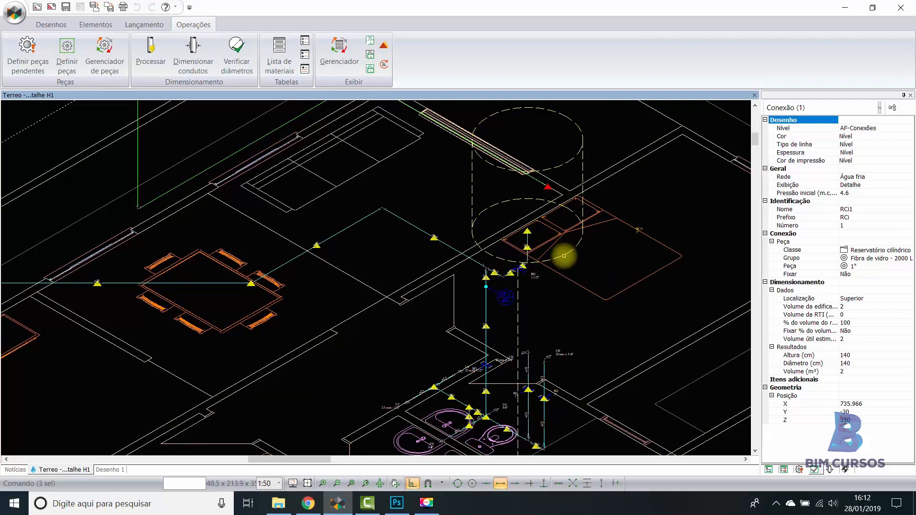
pyautogui.press('Escape')
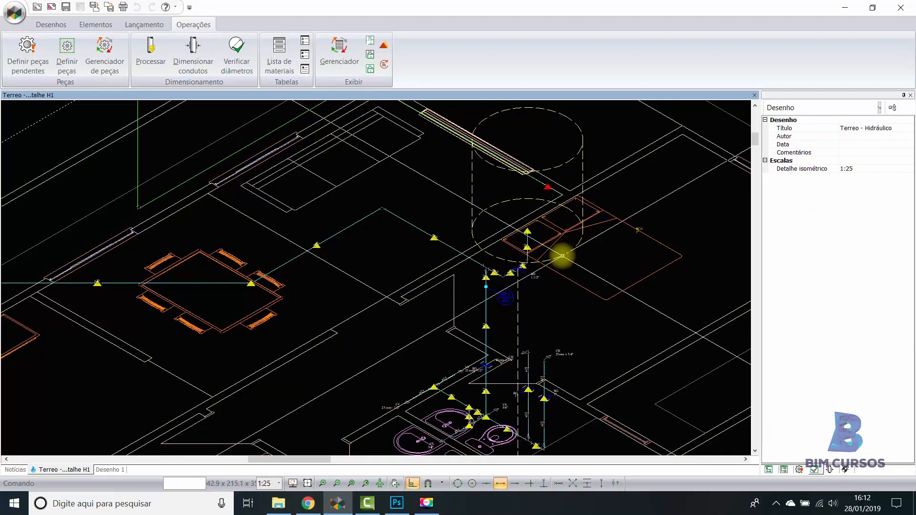
pyautogui.click(562, 256)
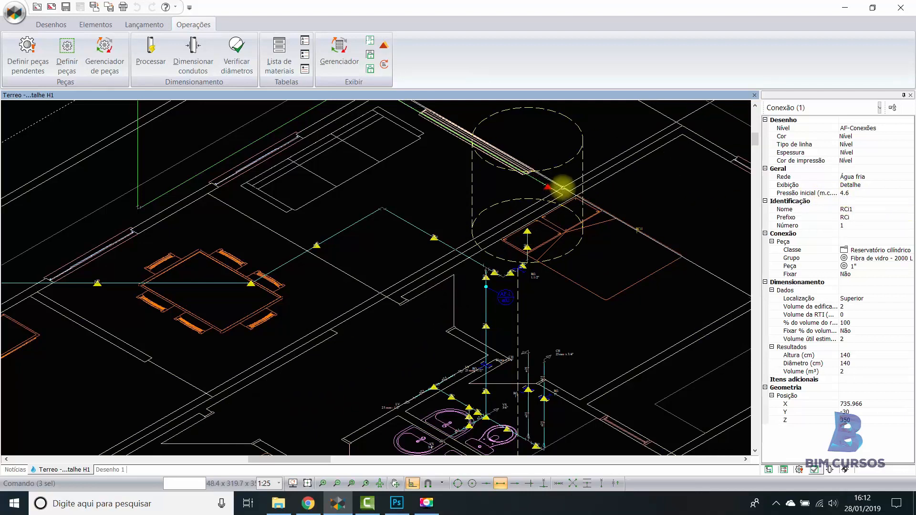
# - Review the building's hydraulic project properties for the number of reserve days and the daily consumption per person
pyautogui.click(784, 470)
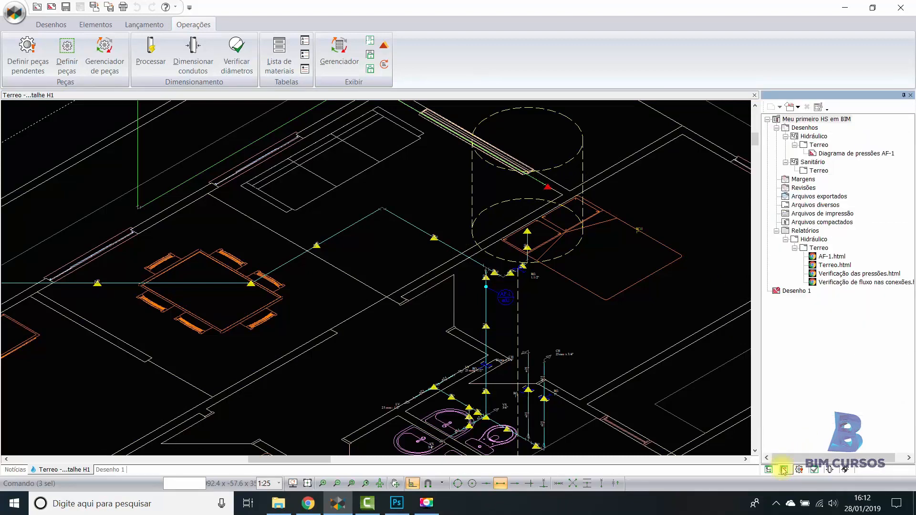
pyautogui.click(768, 471)
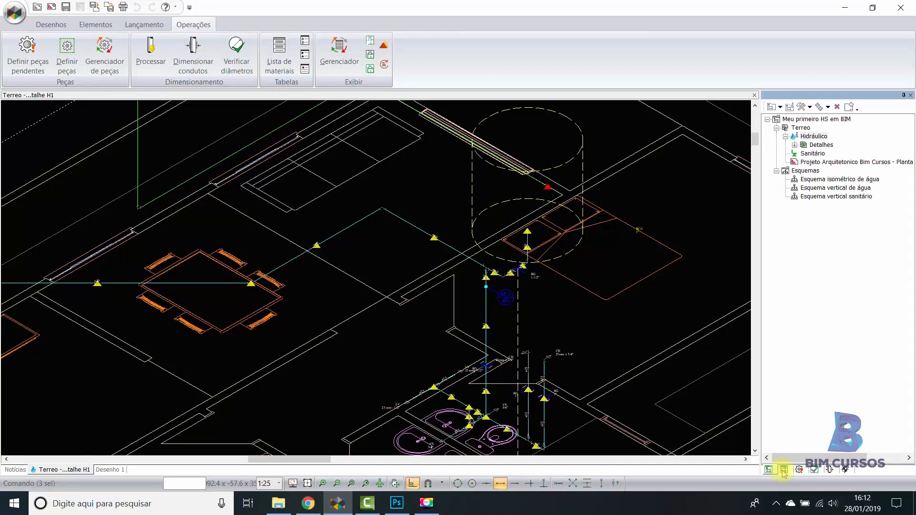
pyautogui.rightClick(815, 138)
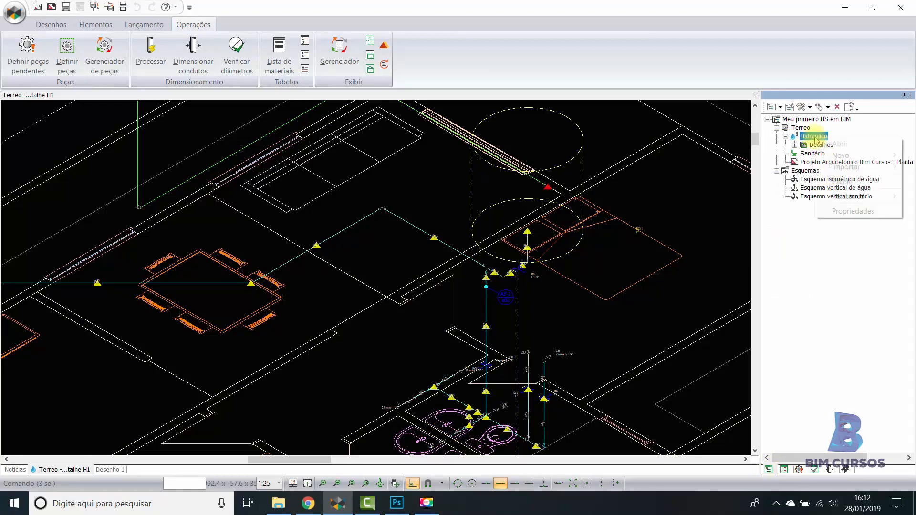
pyautogui.click(856, 213)
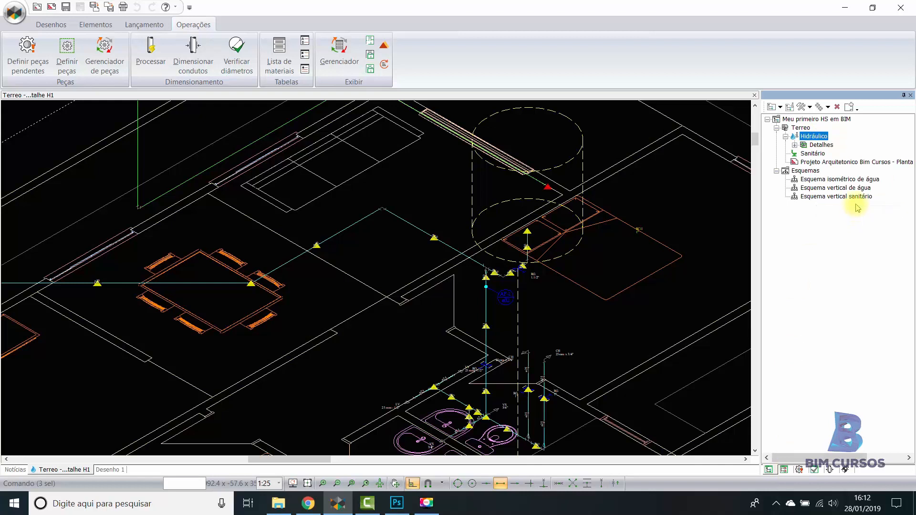
pyautogui.moveTo(470, 133); pyautogui.dragTo(330, 133)
pyautogui.click(266, 147)
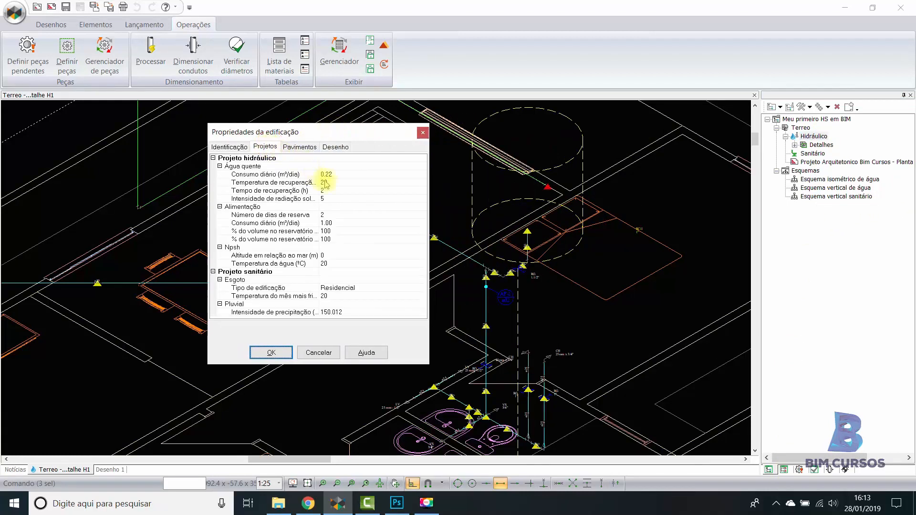
pyautogui.click(348, 223)
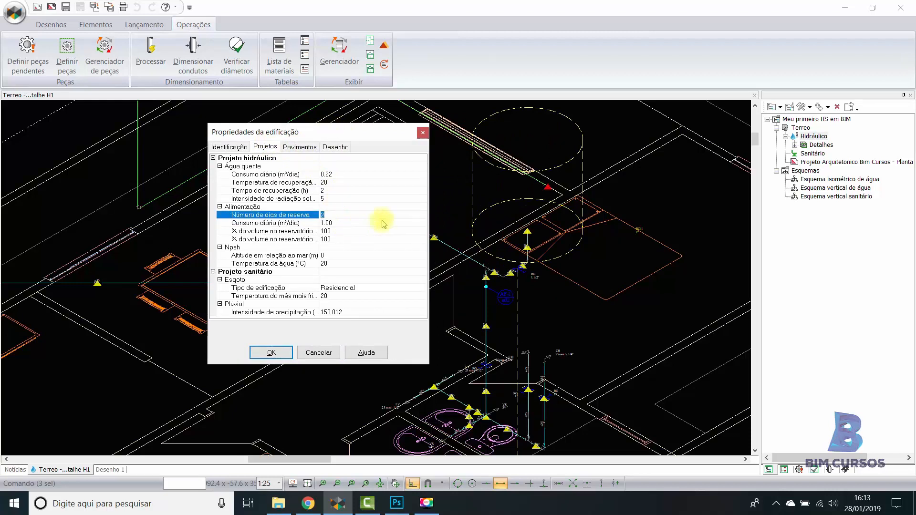
pyautogui.click(421, 223)
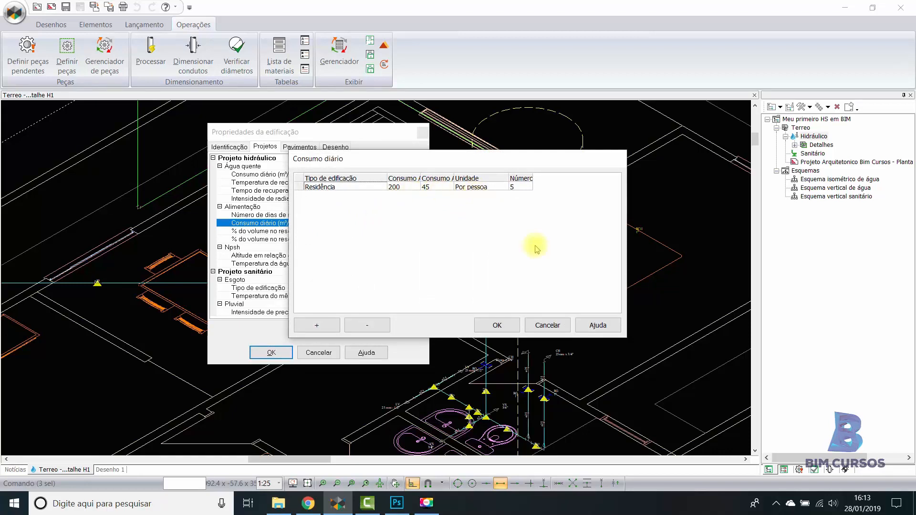
pyautogui.click(498, 325)
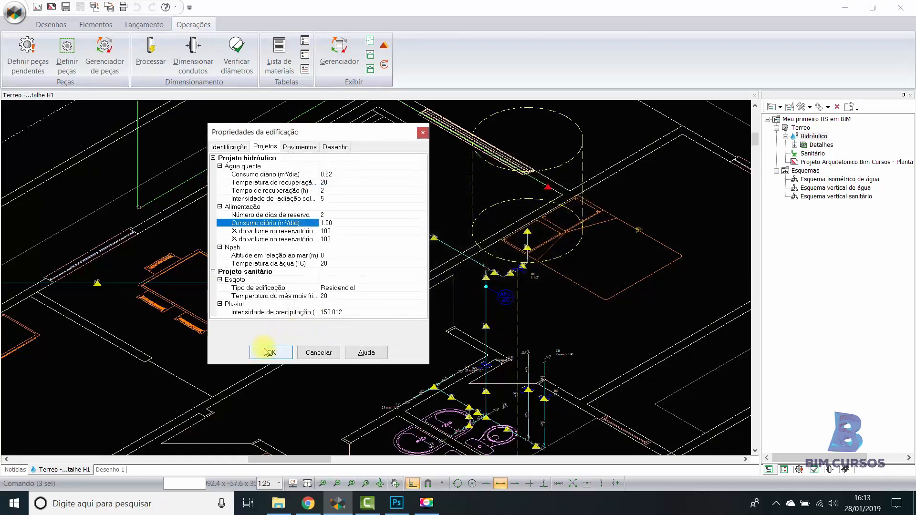
pyautogui.click(270, 353)
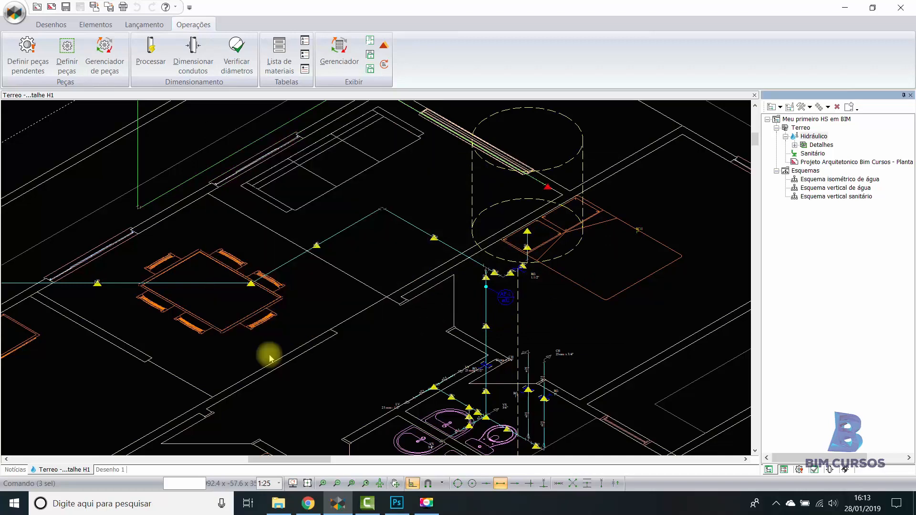
pyautogui.scroll(-2, 530, 212)
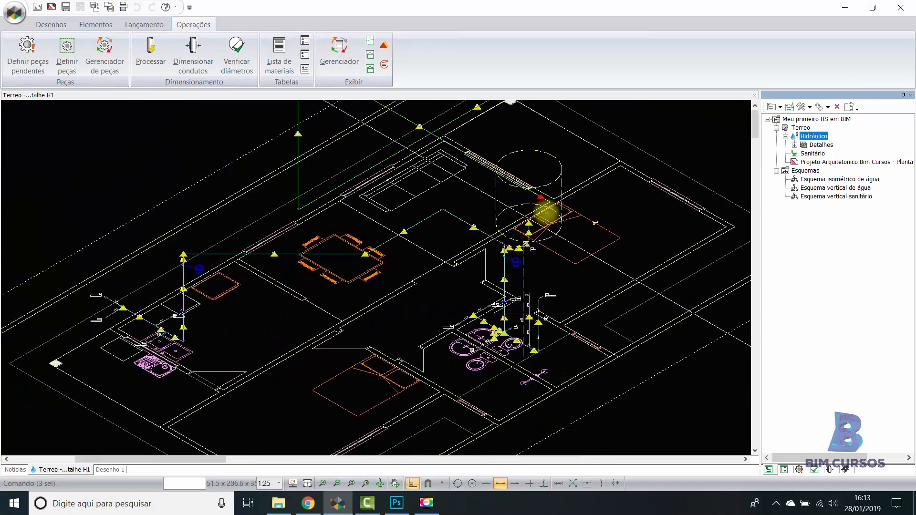
pyautogui.scroll(2, 561, 189)
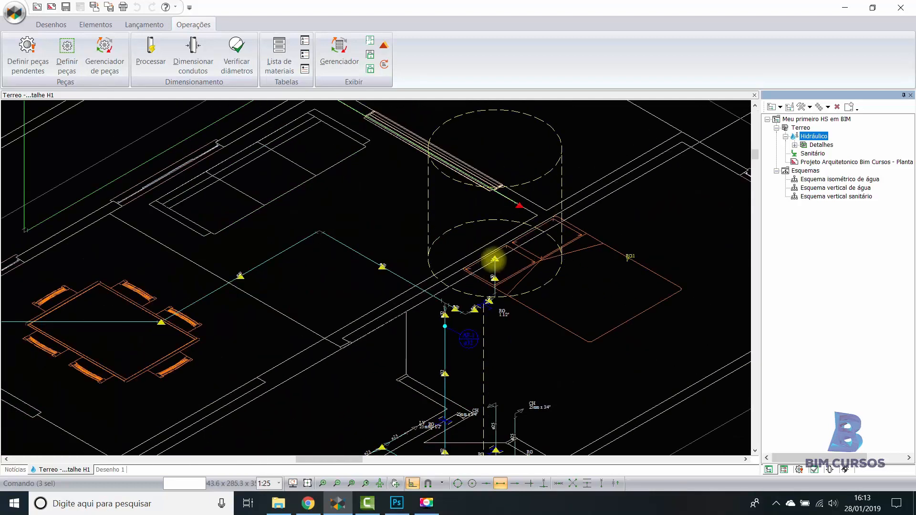
pyautogui.moveTo(494, 259)
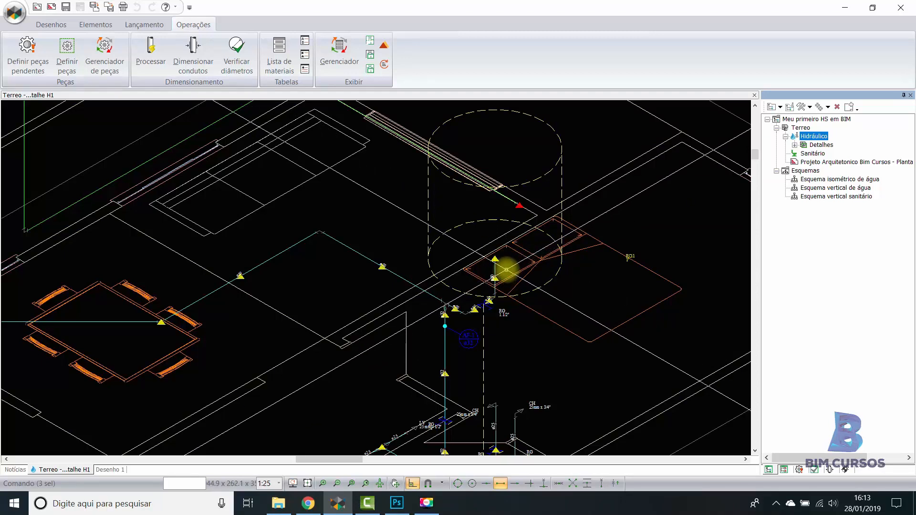
# - Delete the cylindrical reservoir and the vertical pipe connected to it from the isometric detail
pyautogui.click(506, 270)
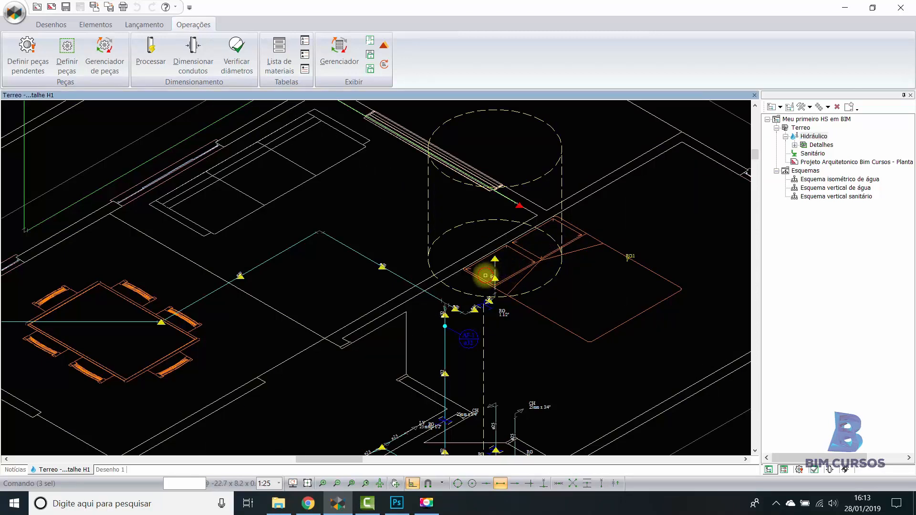
pyautogui.click(485, 275)
pyautogui.press('Delete')
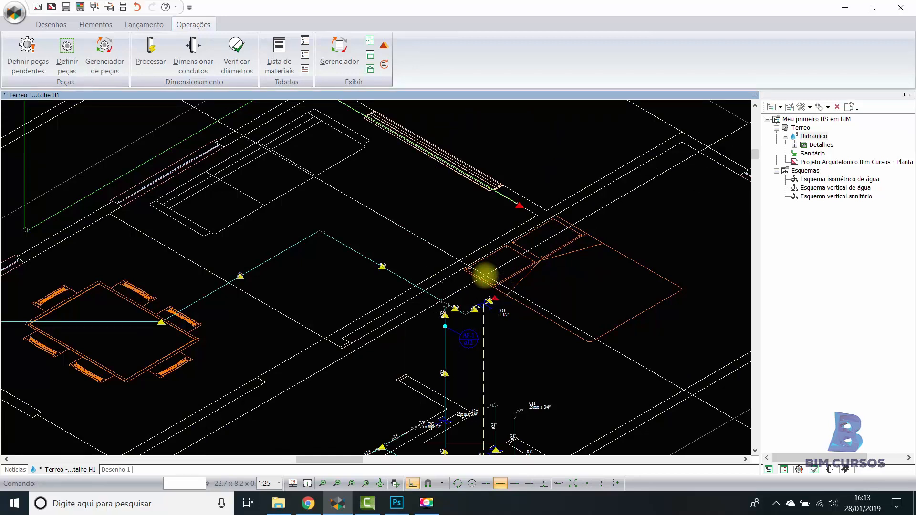
# - Draw a PVC 50 mm cold-water pipe about 33 cm long from the open end beyond the RG valve, continuing the run away from the riser
pyautogui.scroll(3, 490, 302)
pyautogui.scroll(5, 507, 306)
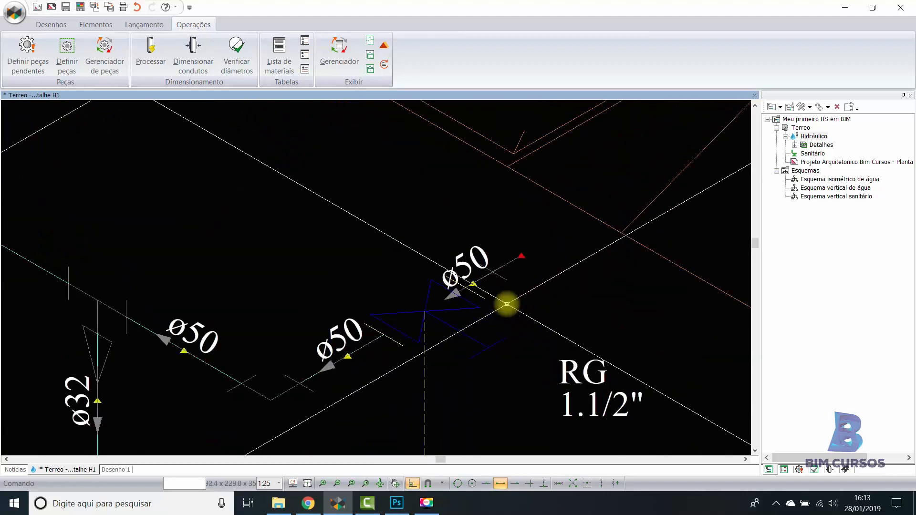
pyautogui.click(137, 24)
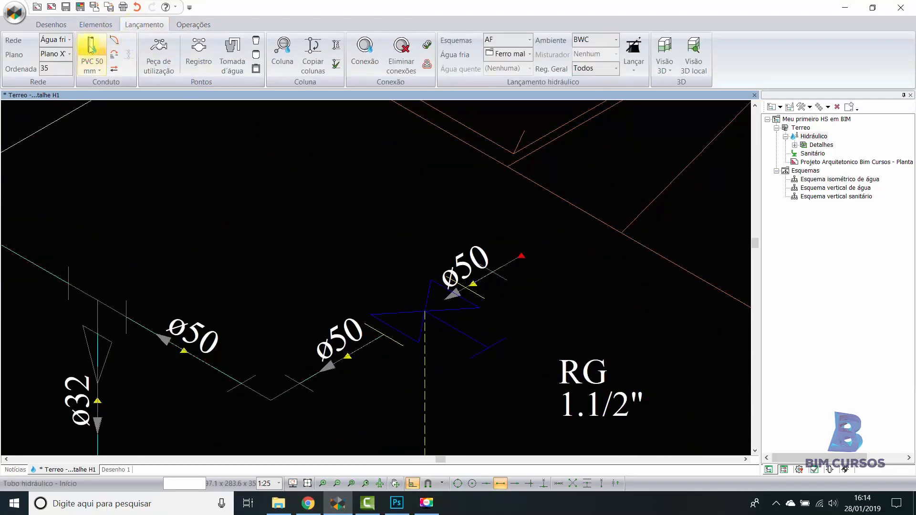
pyautogui.scroll(-2, 363, 238)
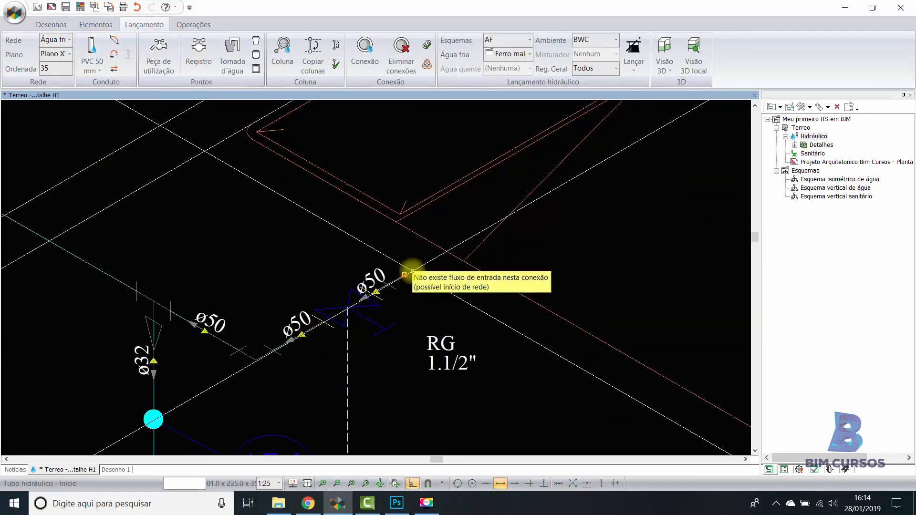
pyautogui.click(404, 274)
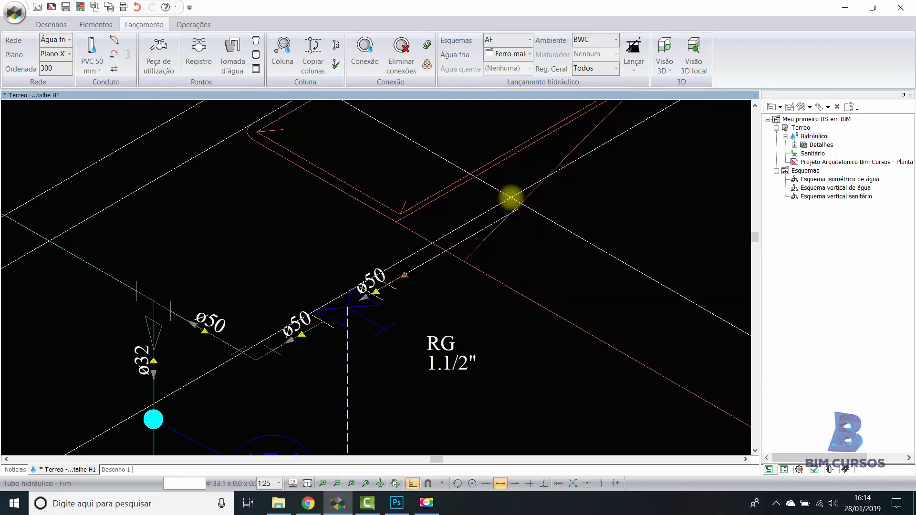
pyautogui.click(511, 197)
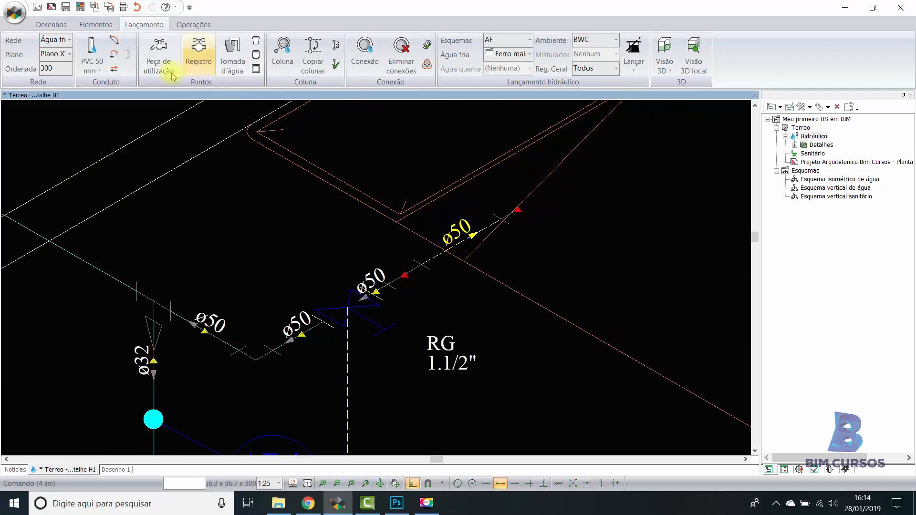
# - Reverse the flow direction of the new ø50 pipe so it runs toward the RG valve
pyautogui.click(113, 69)
pyautogui.click(412, 270)
pyautogui.press('Escape')
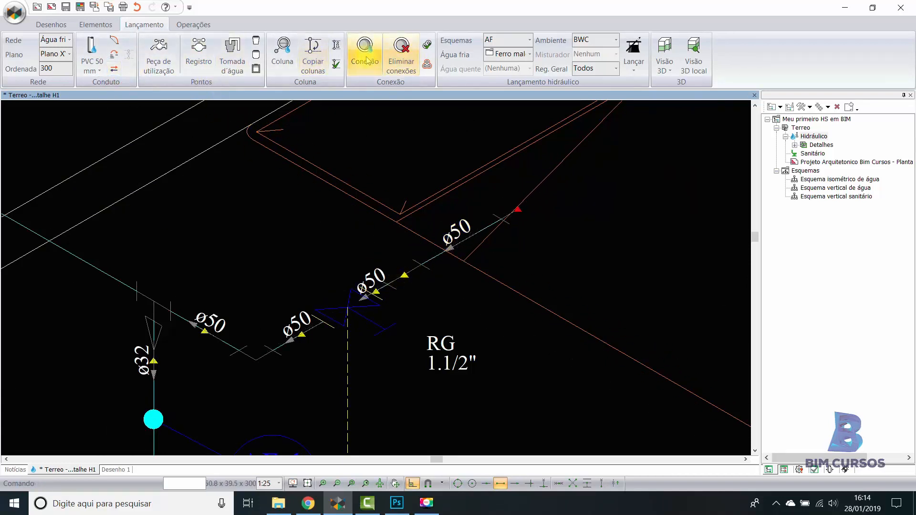
# - Eliminate the connection between the new ø50 pipe and the short segment at the RG valve, merging them into one pipe
pyautogui.click(402, 53)
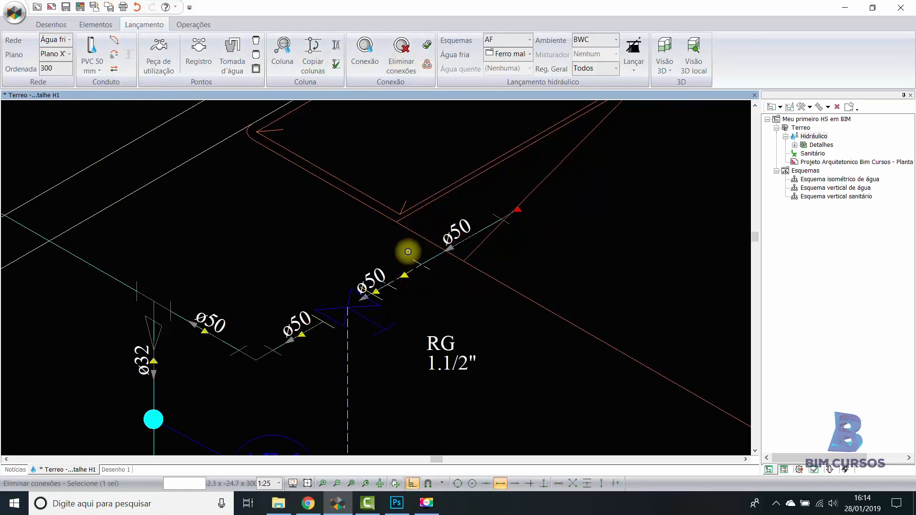
pyautogui.click(407, 253)
pyautogui.scroll(-5, 496, 238)
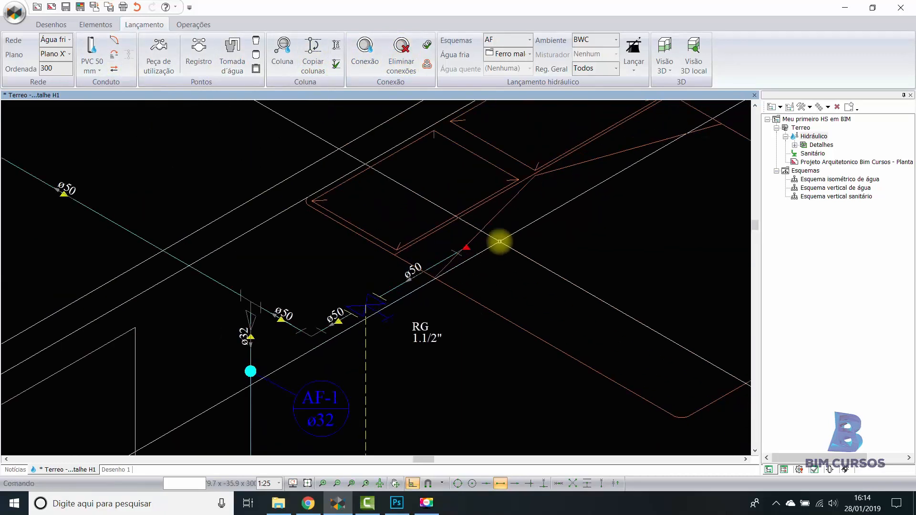
pyautogui.moveTo(423, 285); pyautogui.dragTo(414, 282, button='middle')
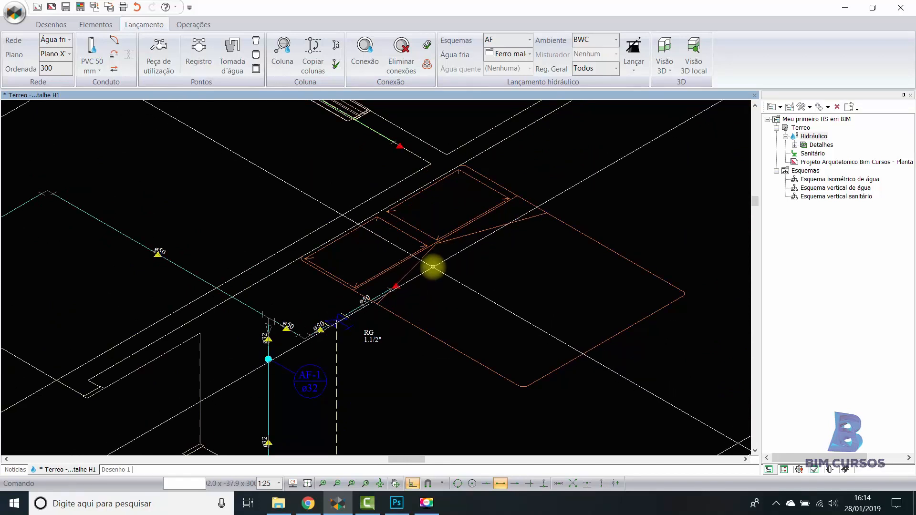
# - Close the detail and place a cylindrical reservoir at height 280 over the bathroom wall in the ground-floor hydraulic plan, keeping the current elevation
pyautogui.click(754, 94)
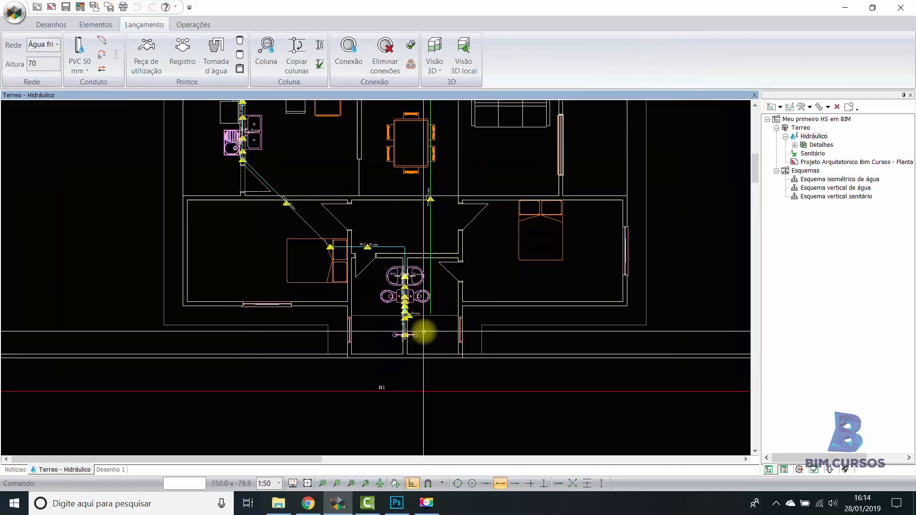
pyautogui.scroll(4, 423, 332)
pyautogui.scroll(1, 405, 291)
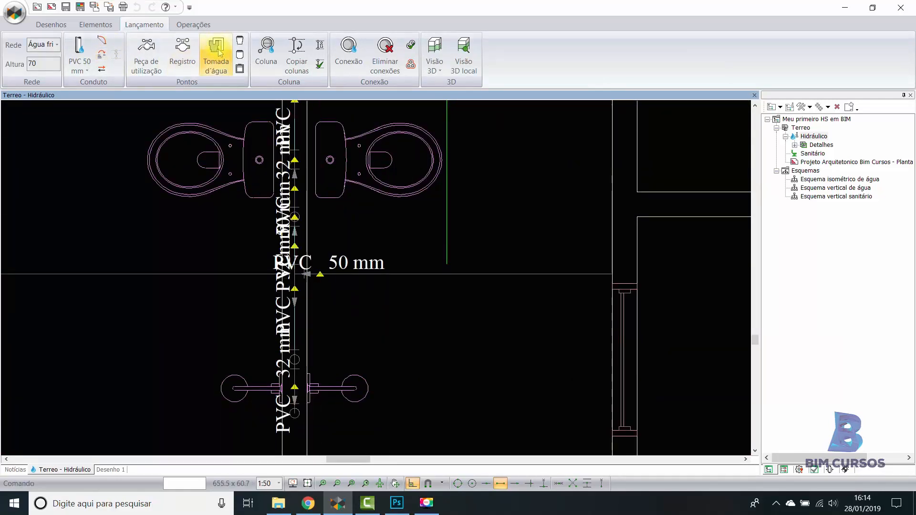
pyautogui.click(240, 40)
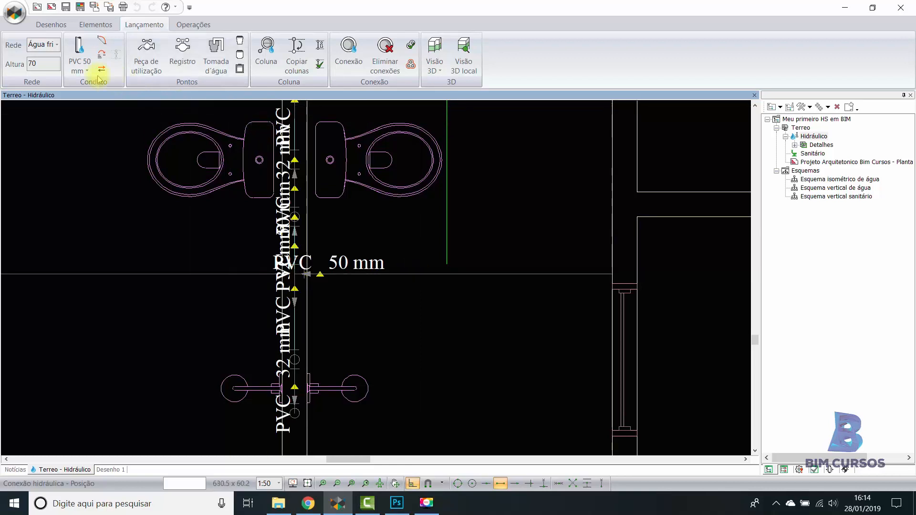
pyautogui.click(36, 62)
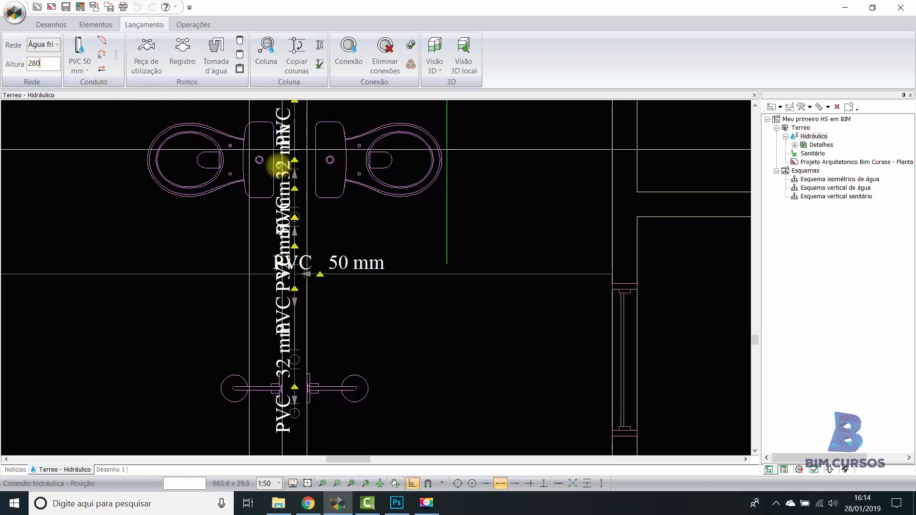
pyautogui.click(424, 273)
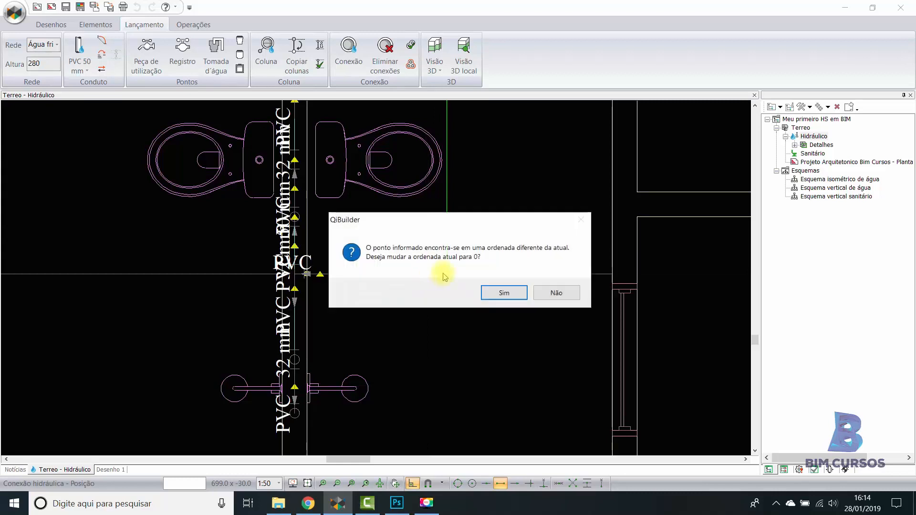
pyautogui.click(555, 293)
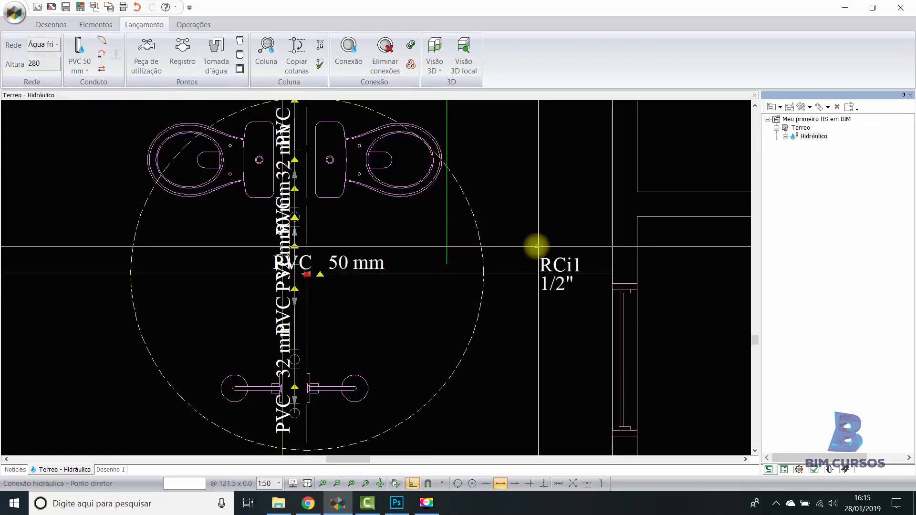
pyautogui.moveTo(509, 219); pyautogui.dragTo(473, 244)
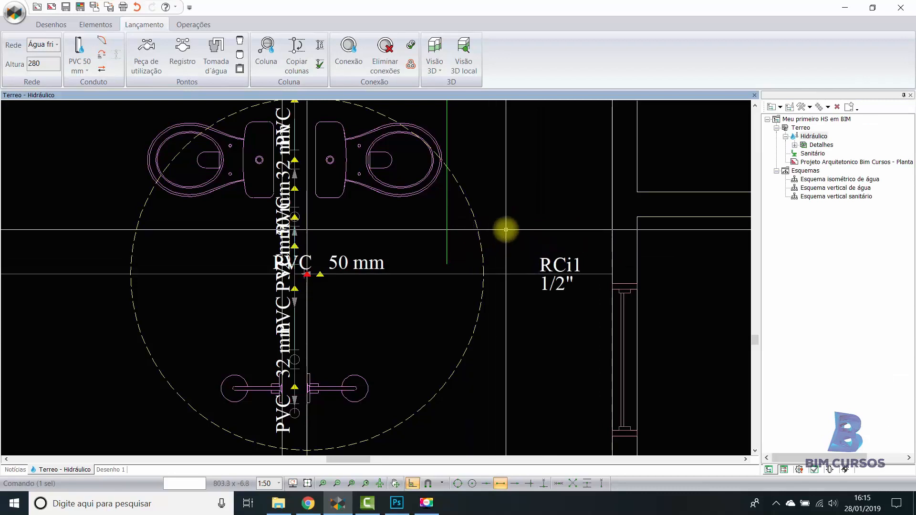
# - Set the reservoir's group to Fibra de vidro - 2000 L and check its height, diameter and volume
pyautogui.click(814, 471)
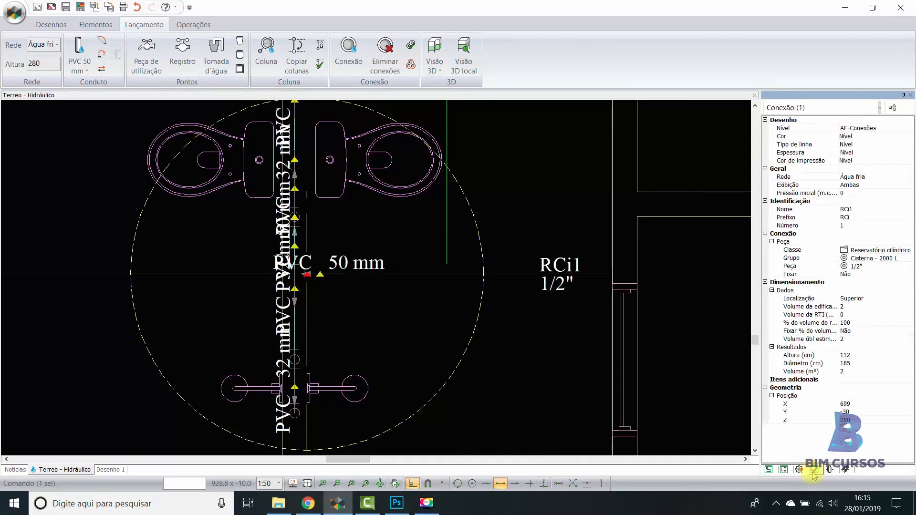
pyautogui.click(910, 259)
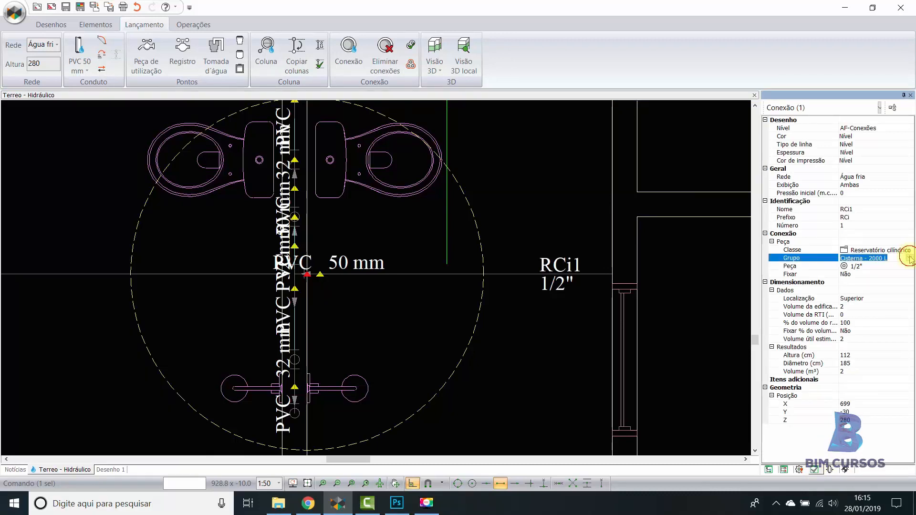
pyautogui.click(910, 258)
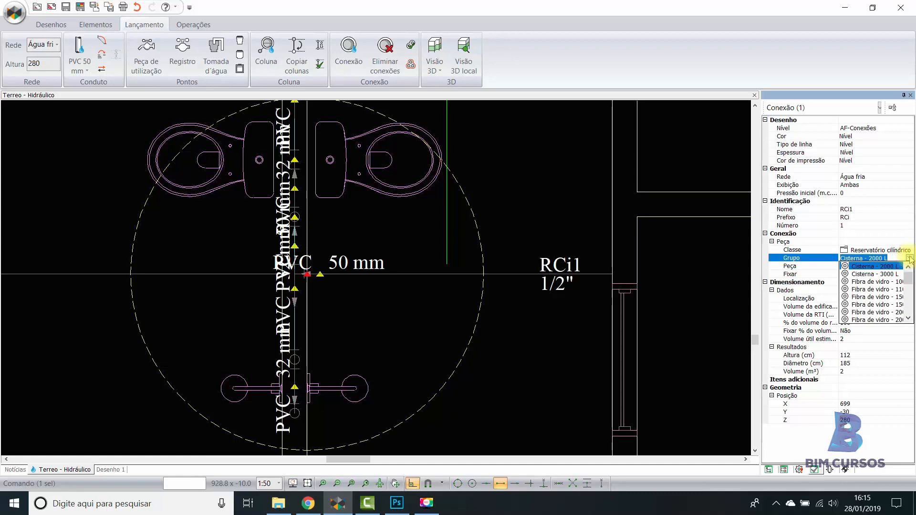
pyautogui.click(891, 321)
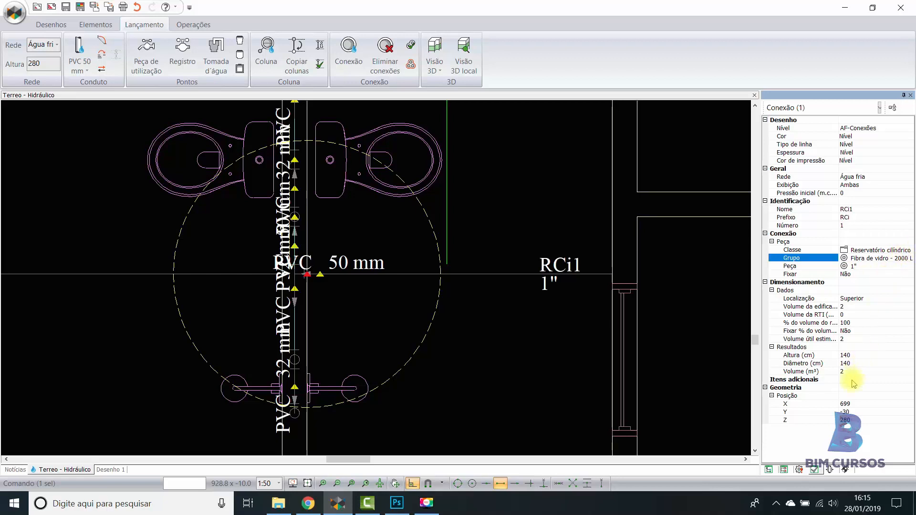
pyautogui.click(852, 356)
pyautogui.click(852, 364)
pyautogui.click(851, 371)
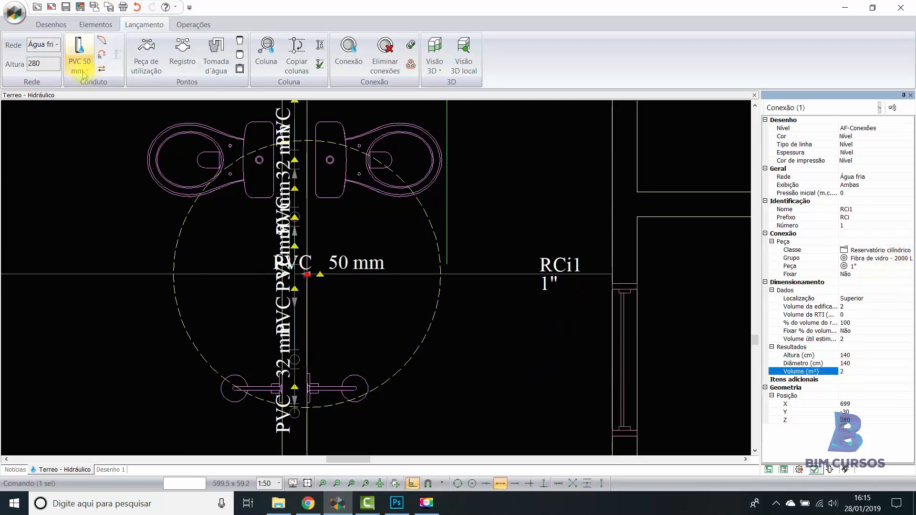
# - Move the reservoir about 94 cm horizontally in the plan, away from the wall with the PVC pipes
pyautogui.click(78, 48)
pyautogui.click(51, 24)
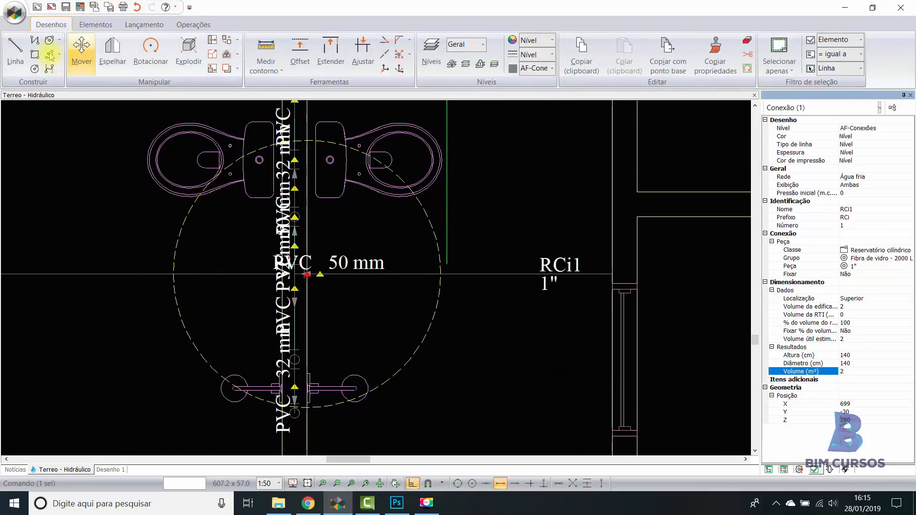
pyautogui.click(81, 51)
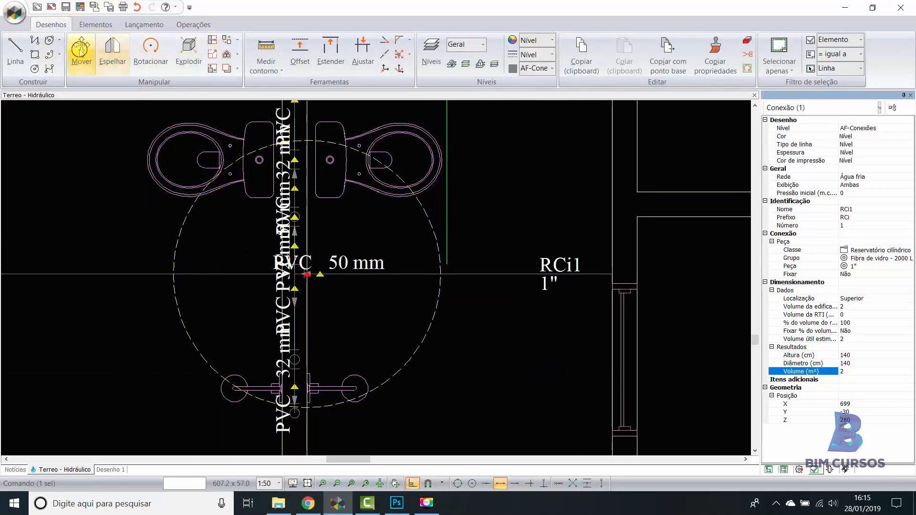
pyautogui.click(427, 327)
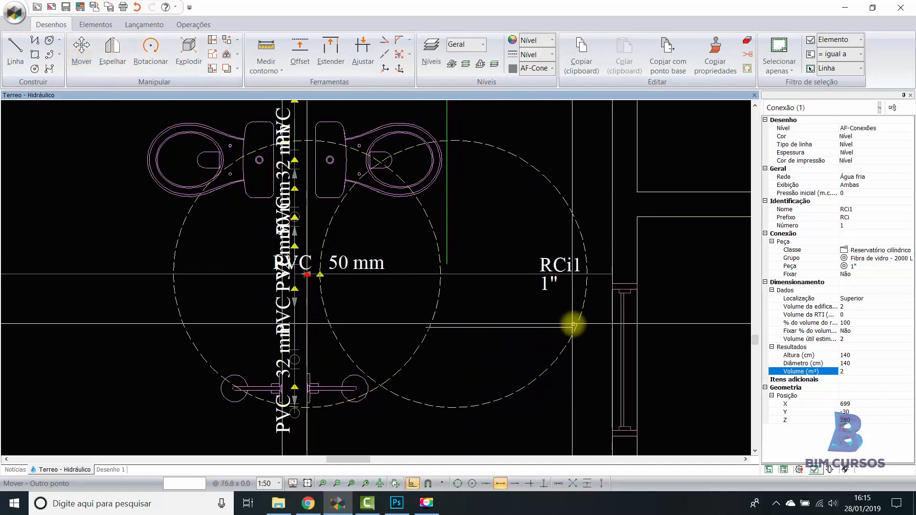
pyautogui.click(604, 326)
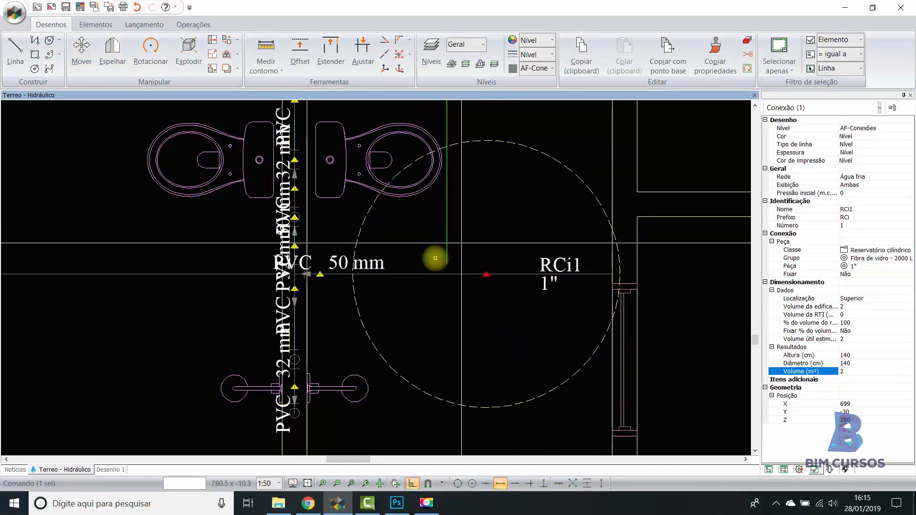
pyautogui.press('Escape')
# - Reopen isometric detail H1 of the ground-floor hydraulic plan for editing
pyautogui.moveTo(486, 274)
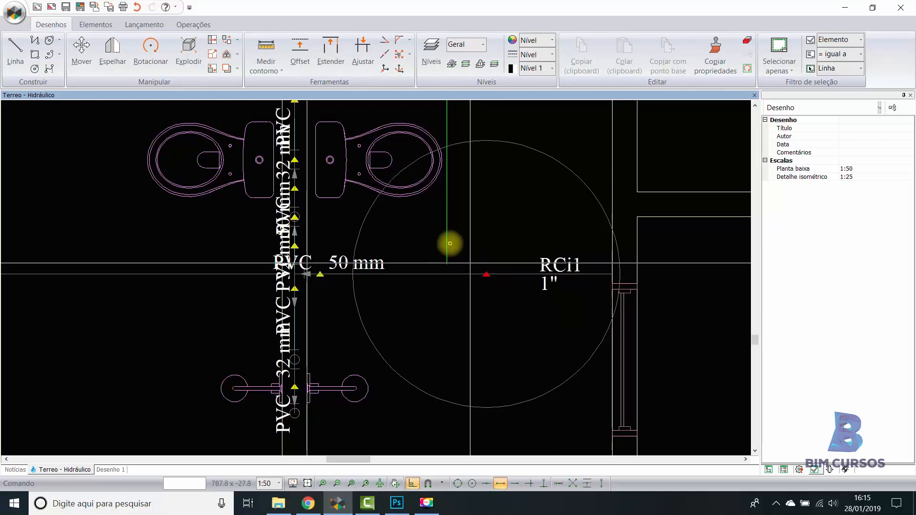
pyautogui.scroll(-4, 461, 263)
pyautogui.doubleClick(462, 408)
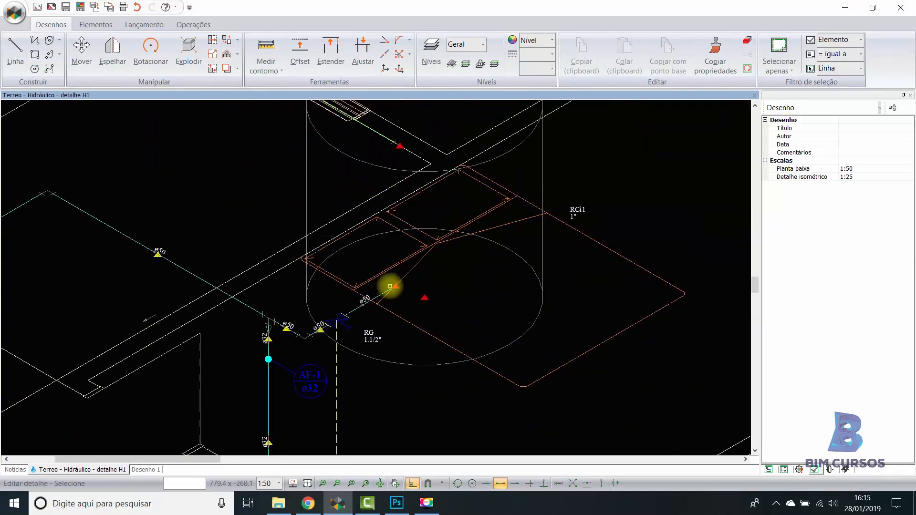
# - Insert a PVC rígido soldável water outlet, Tomadas dágua - saídas curtas - 1 1/2", at the ø50 pipe's free end and undo the extra copper outlet
pyautogui.scroll(3, 394, 291)
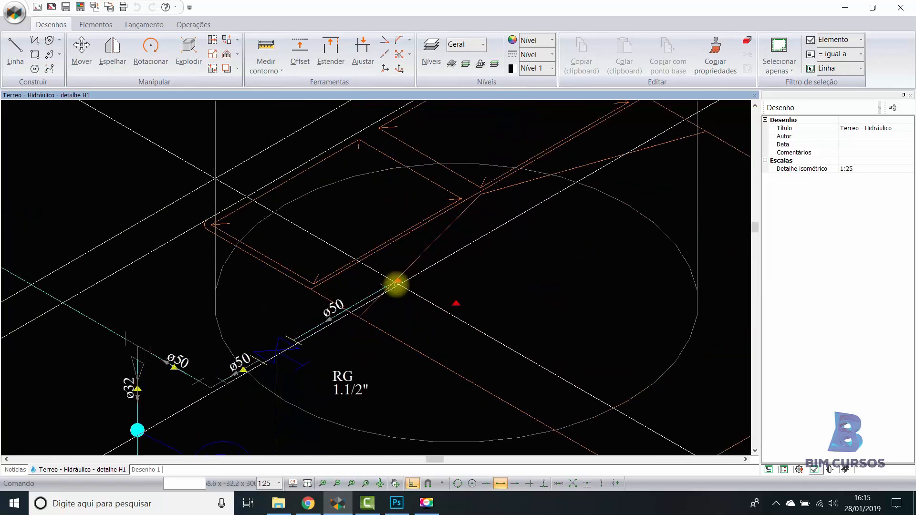
pyautogui.click(149, 25)
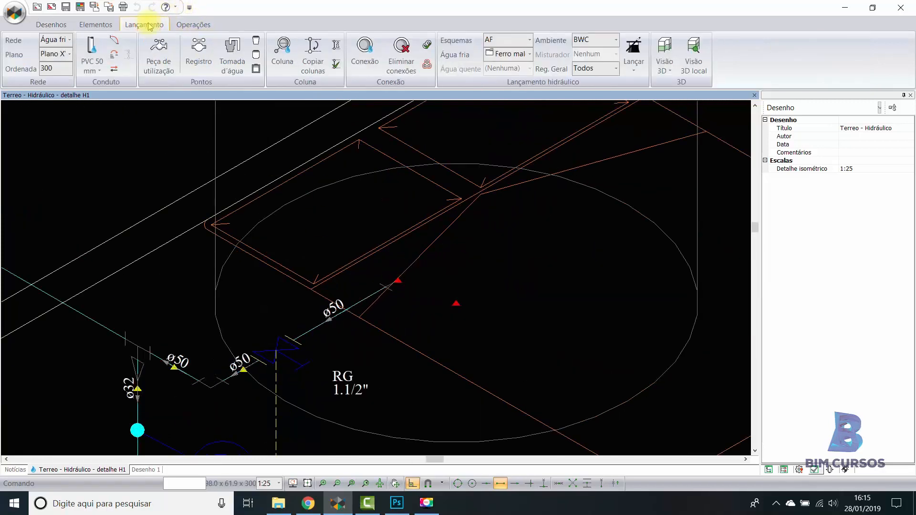
pyautogui.click(233, 60)
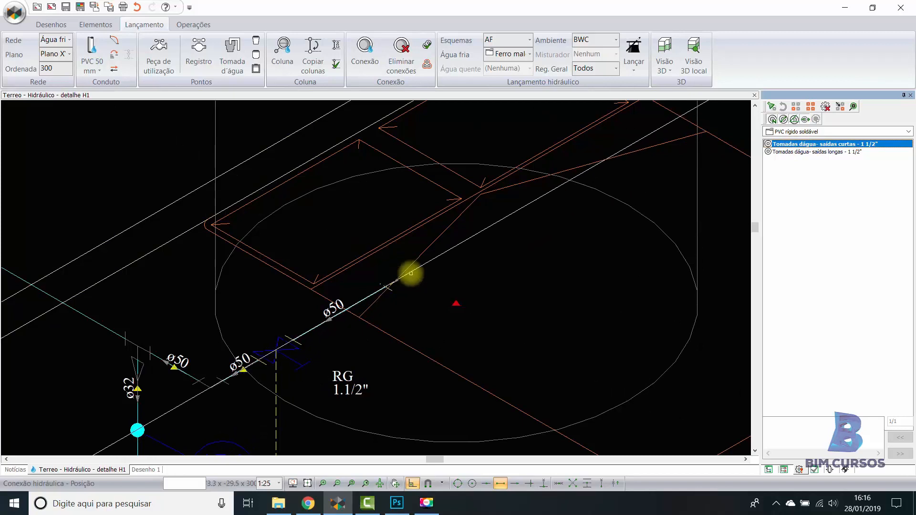
pyautogui.click(420, 273)
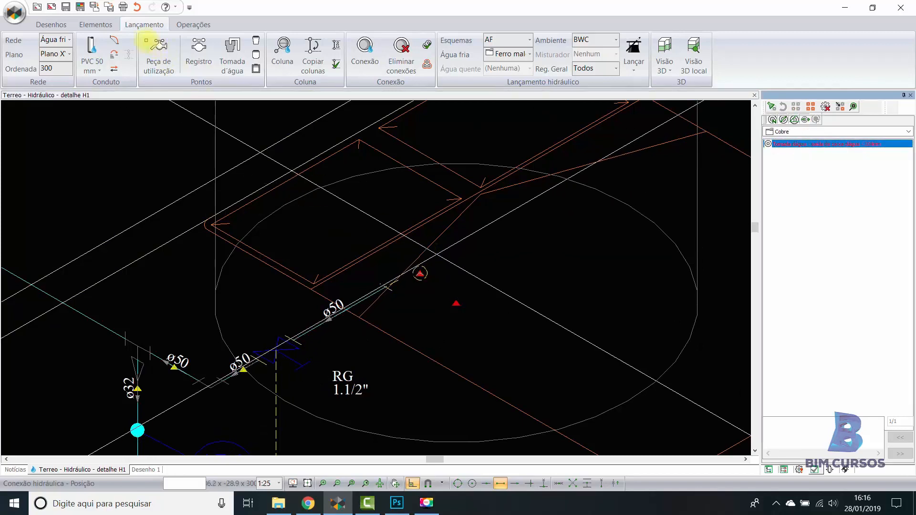
pyautogui.click(137, 6)
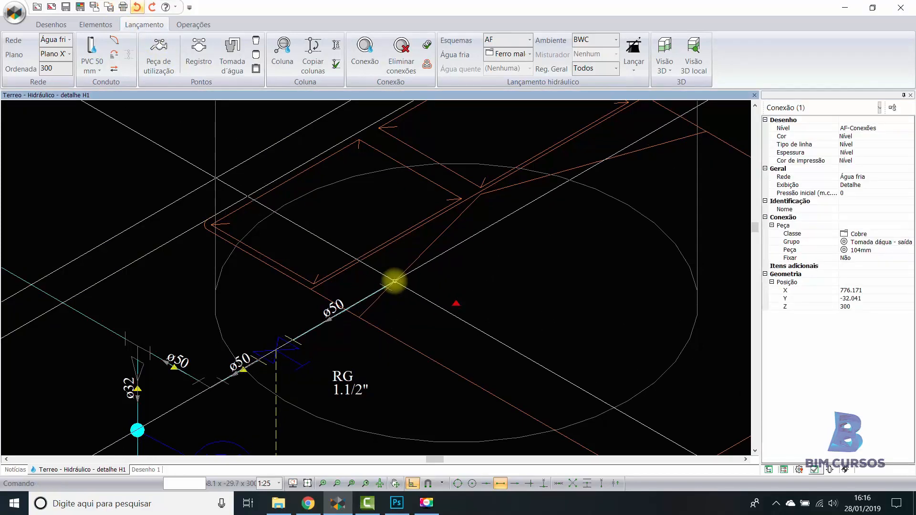
# - Isolate the water outlet connection from the pipe selected with it and set its initial pressure to 3.4
pyautogui.click(398, 281)
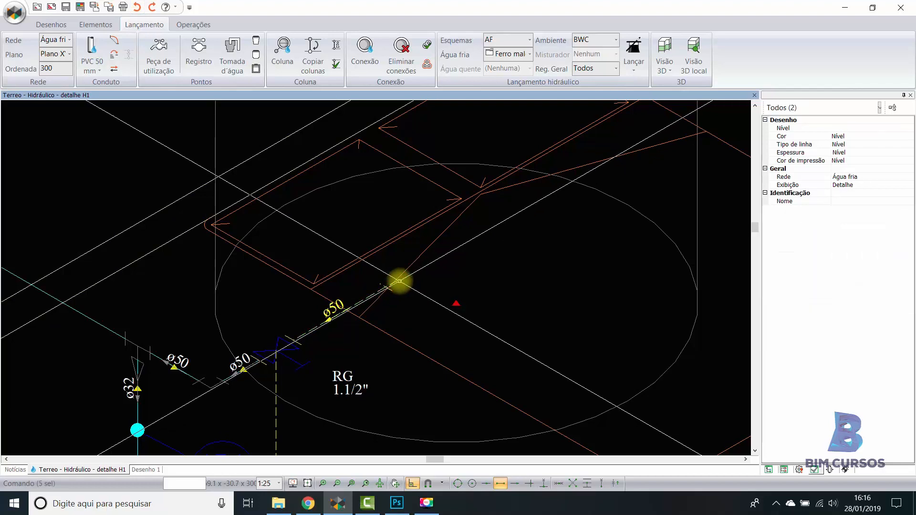
pyautogui.click(879, 107)
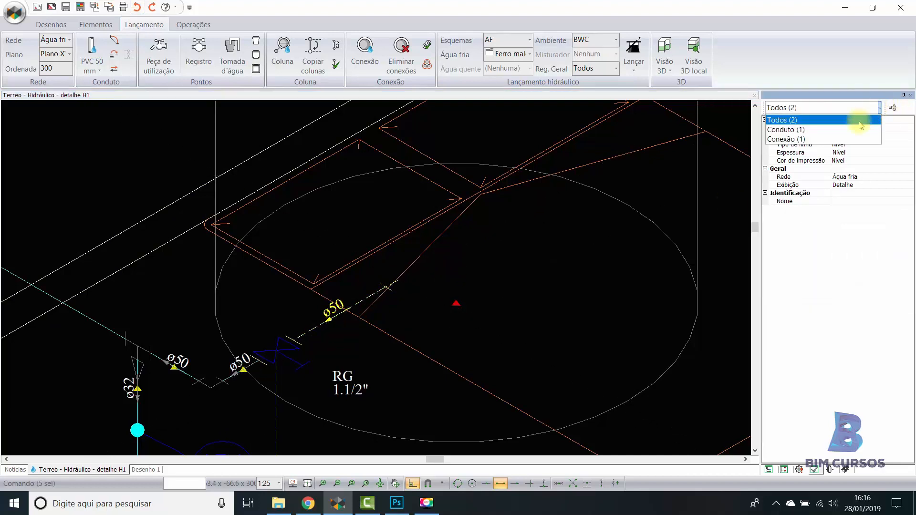
pyautogui.click(795, 139)
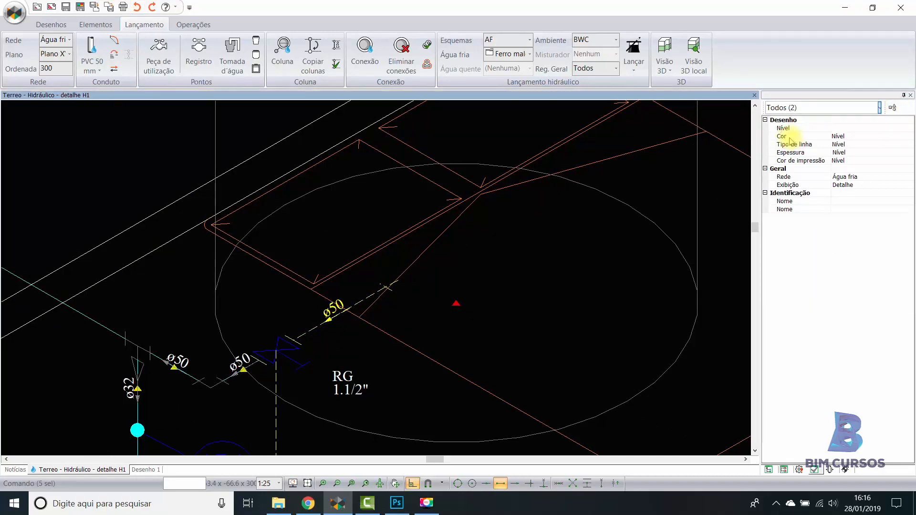
pyautogui.click(852, 192)
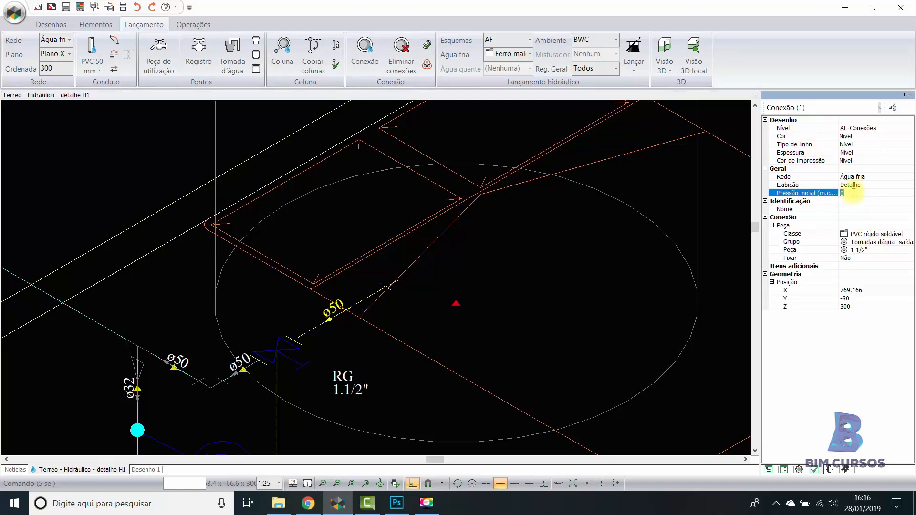
pyautogui.write('3.4')
pyautogui.click(866, 186)
pyautogui.click(865, 193)
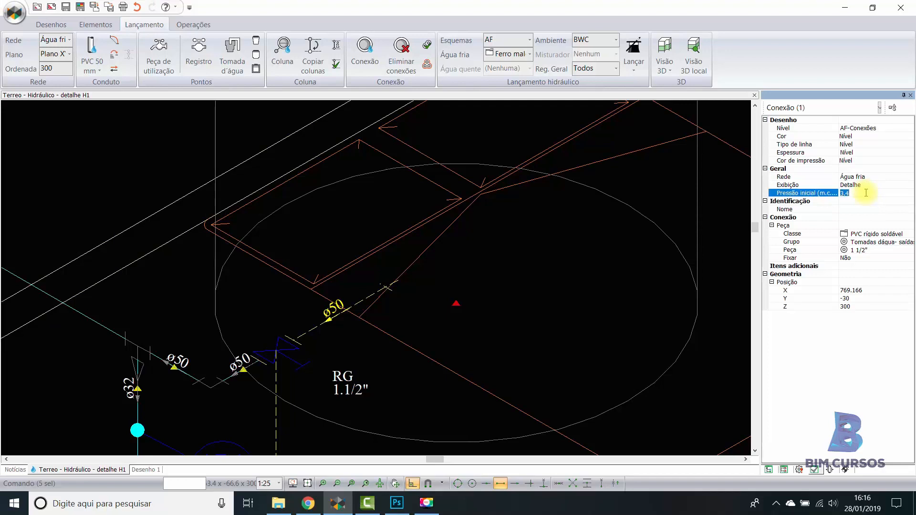
pyautogui.doubleClick(845, 194)
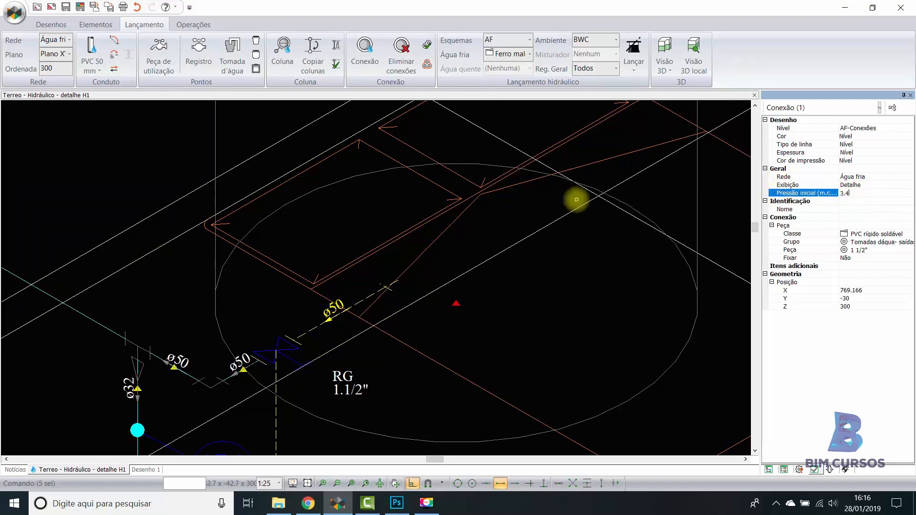
# - Process the sizing of the hydraulic network and close the resulting dialog
pyautogui.scroll(-3, 505, 221)
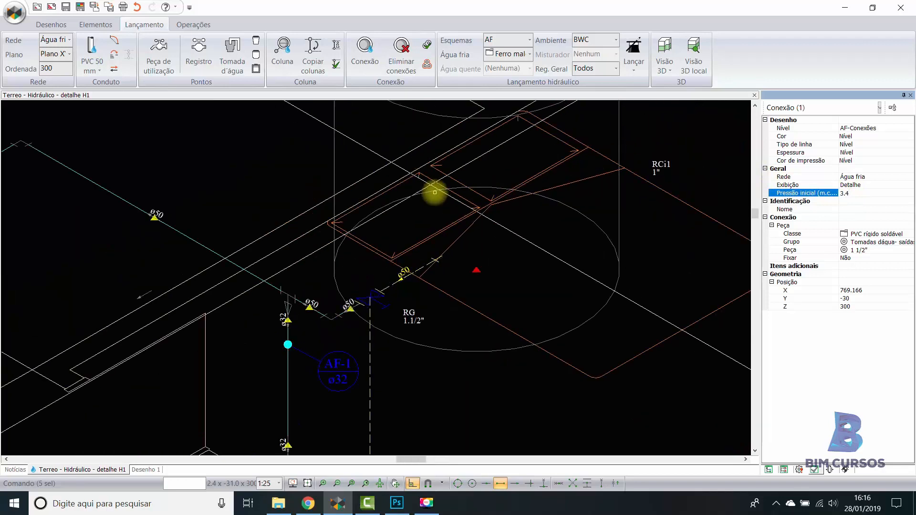
pyautogui.scroll(-1, 433, 190)
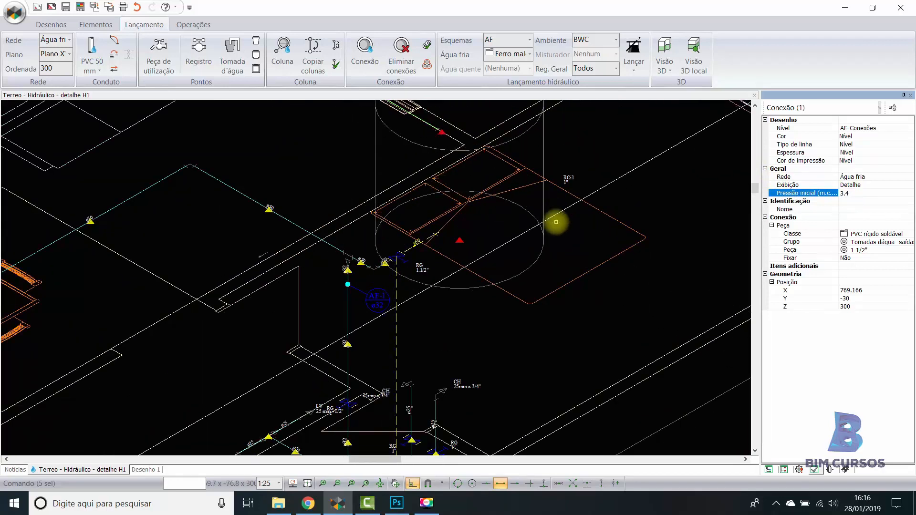
pyautogui.click(194, 24)
pyautogui.click(147, 55)
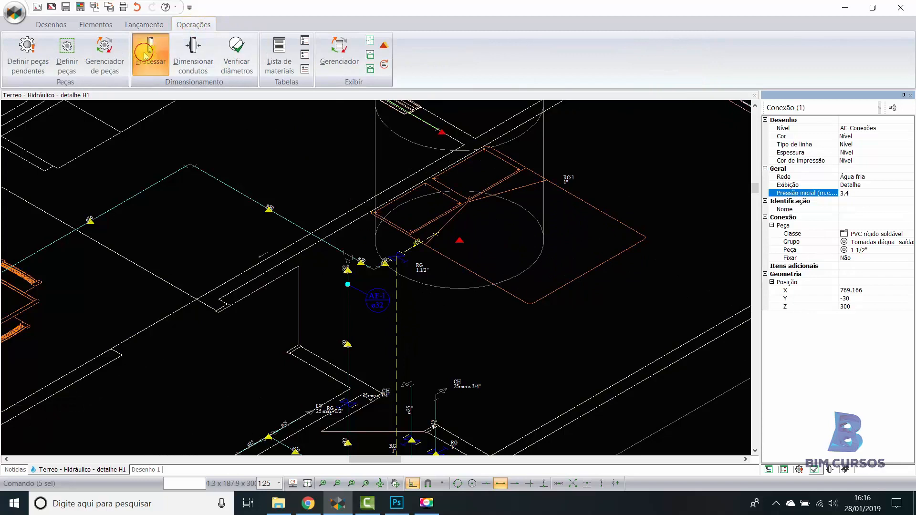
pyautogui.click(409, 304)
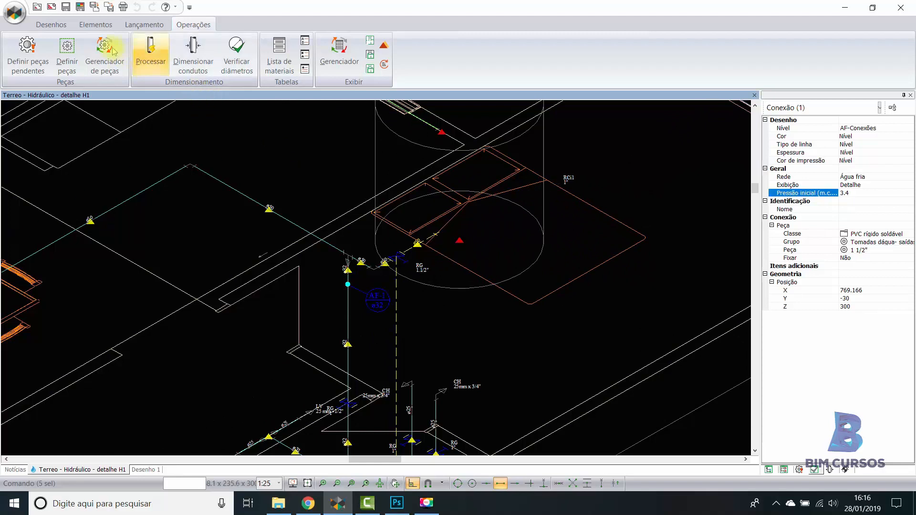
pyautogui.click(59, 24)
pyautogui.click(81, 50)
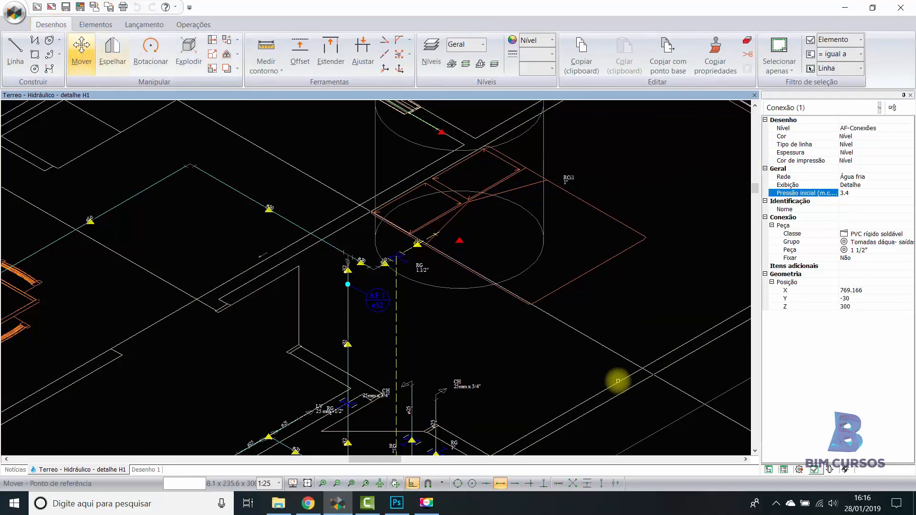
pyautogui.click(558, 372)
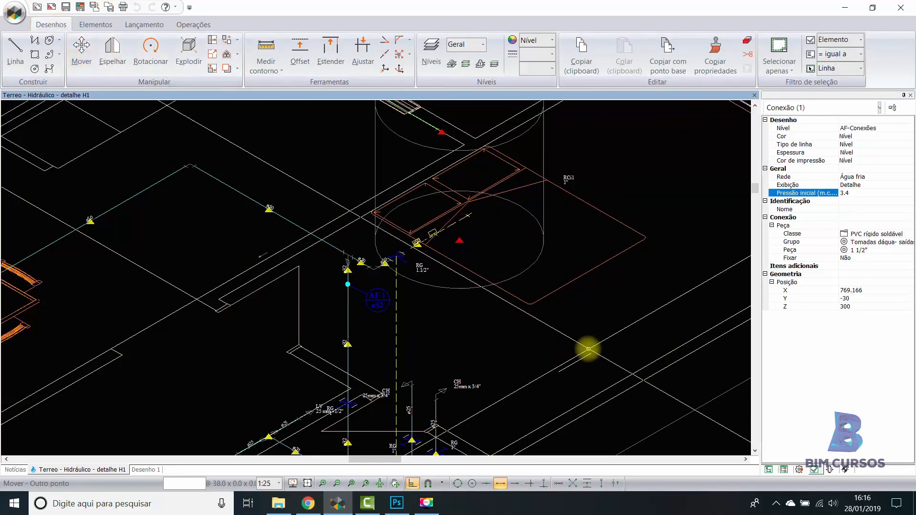
# - Move the cylindrical reservoir RCi1 about 53 cm horizontally along the outlet pipe's direction, away from the gate valve
pyautogui.click(527, 269)
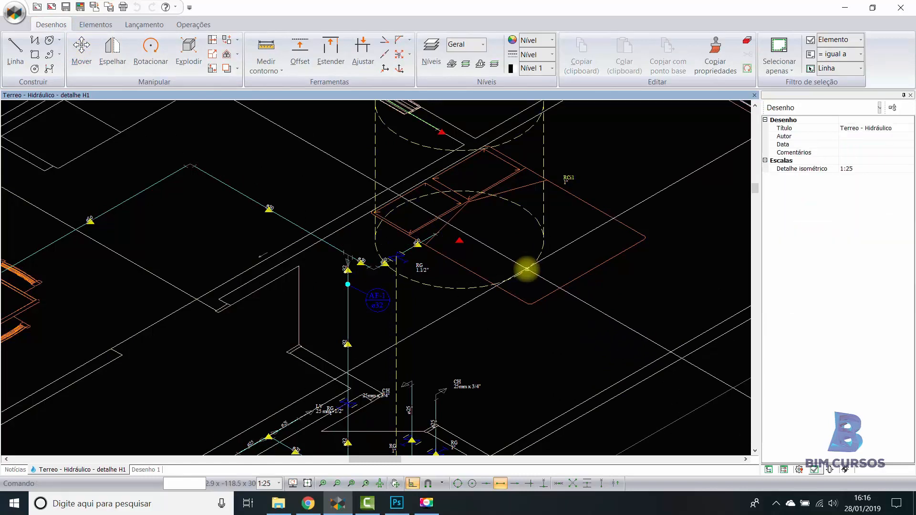
pyautogui.click(80, 50)
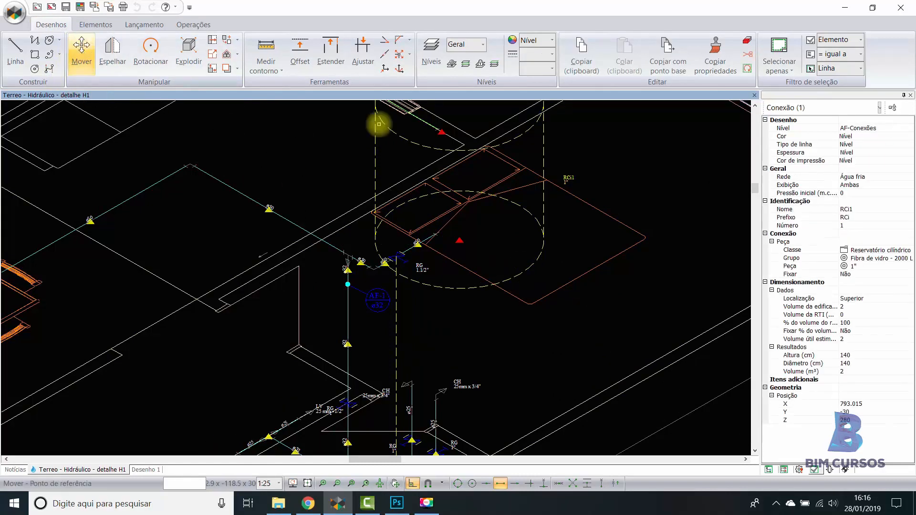
pyautogui.click(536, 348)
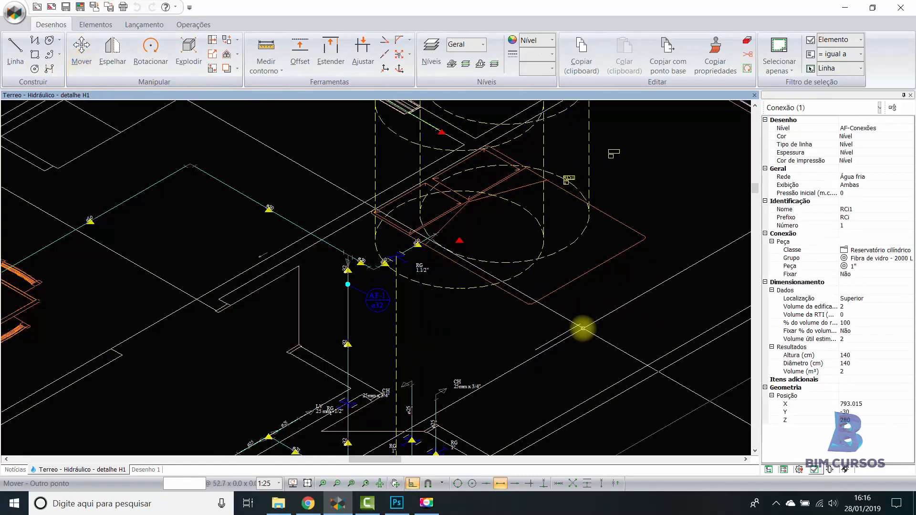
pyautogui.click(582, 328)
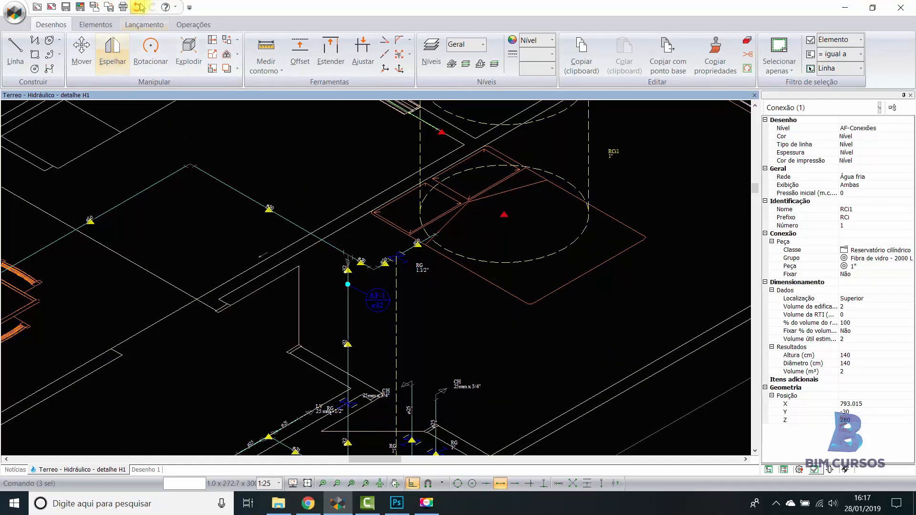
# - Move the reservoir back about 20 cm towards the water outlet along the same direction
pyautogui.click(84, 49)
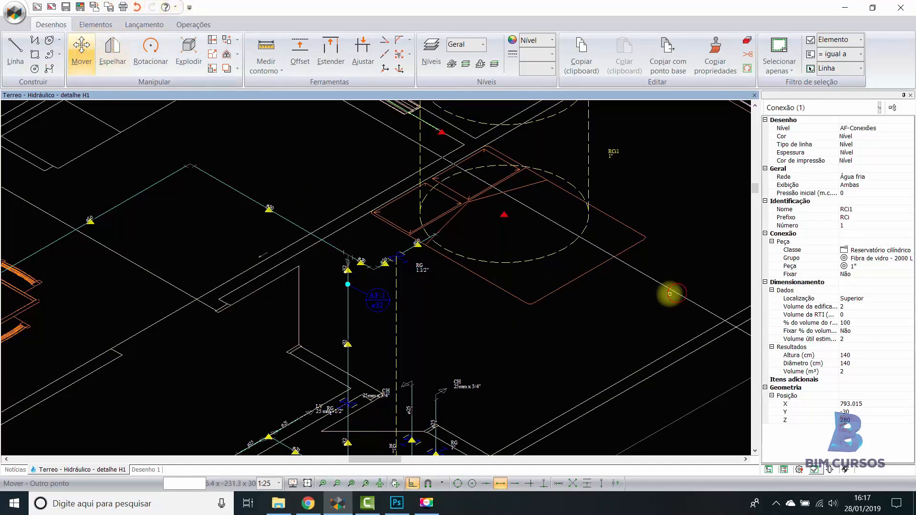
pyautogui.click(676, 292)
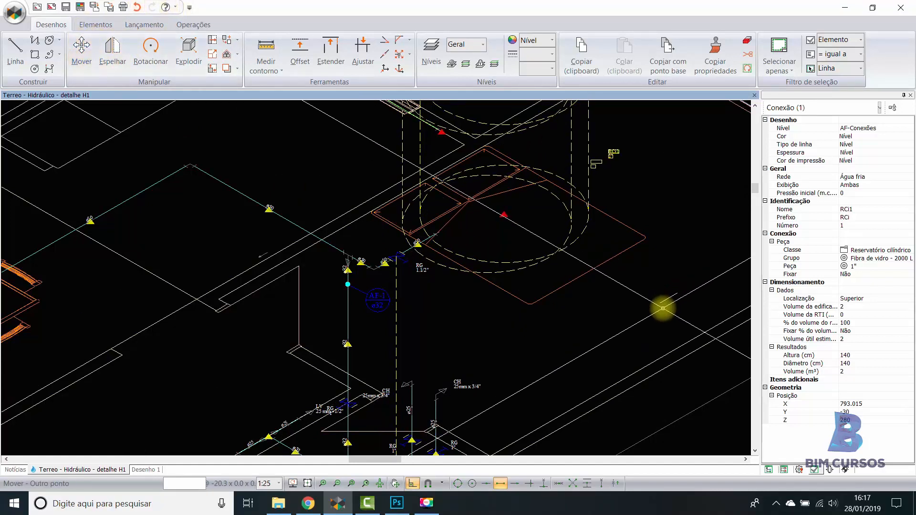
pyautogui.click(418, 241)
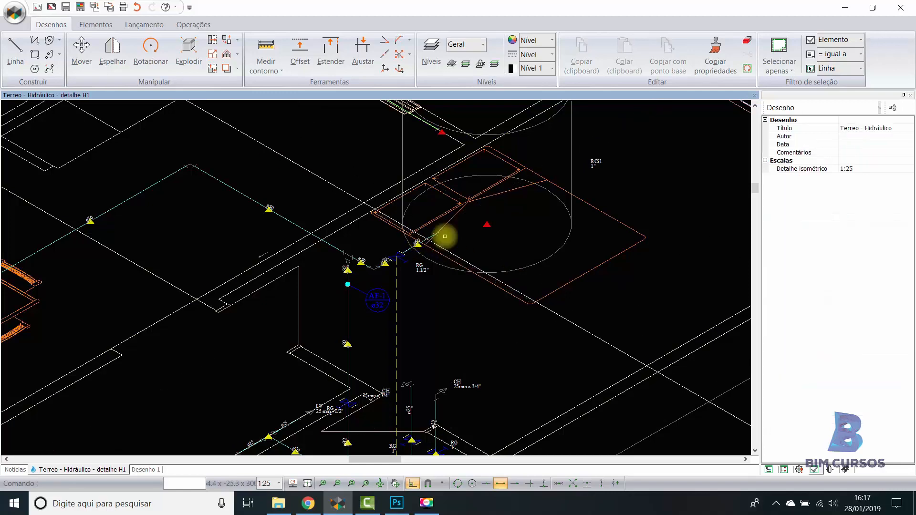
# - Process the network sizing again with the repositioned reservoir and close the resulting dialog
pyautogui.scroll(-2, 506, 230)
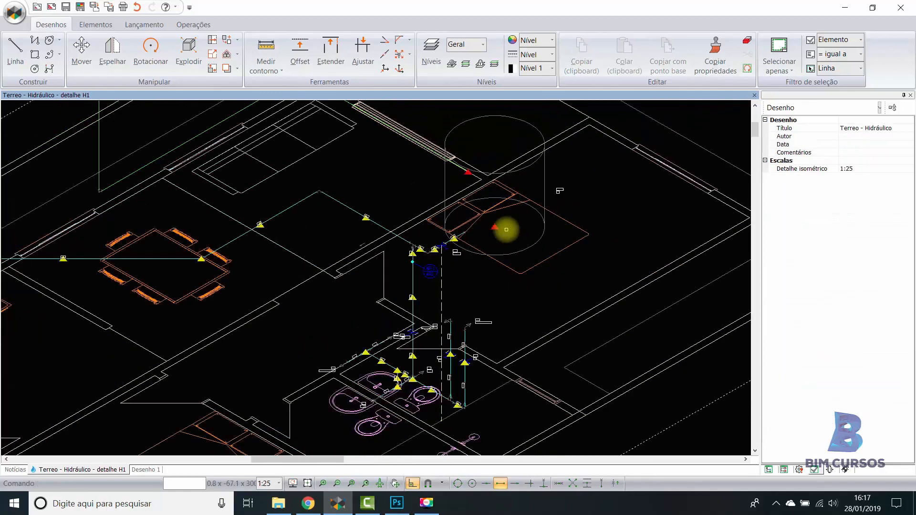
pyautogui.scroll(-2, 506, 229)
pyautogui.click(193, 24)
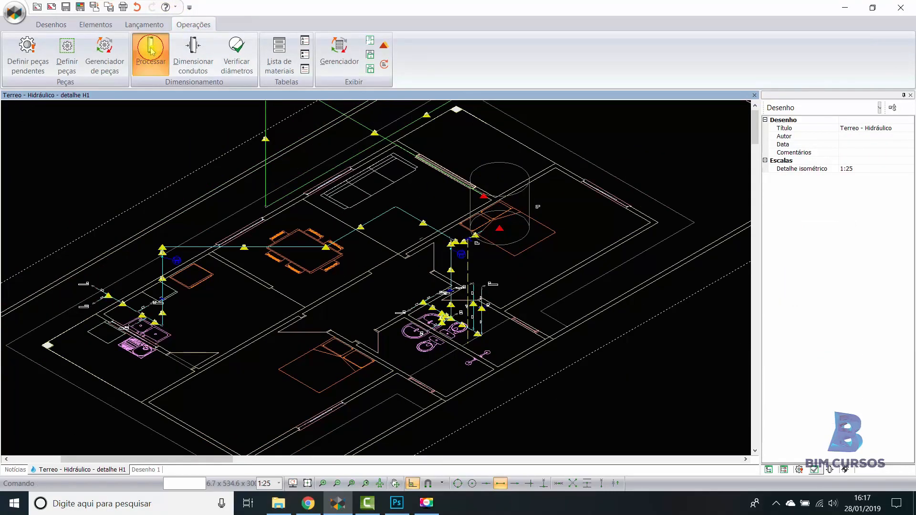
pyautogui.click(152, 51)
pyautogui.click(413, 304)
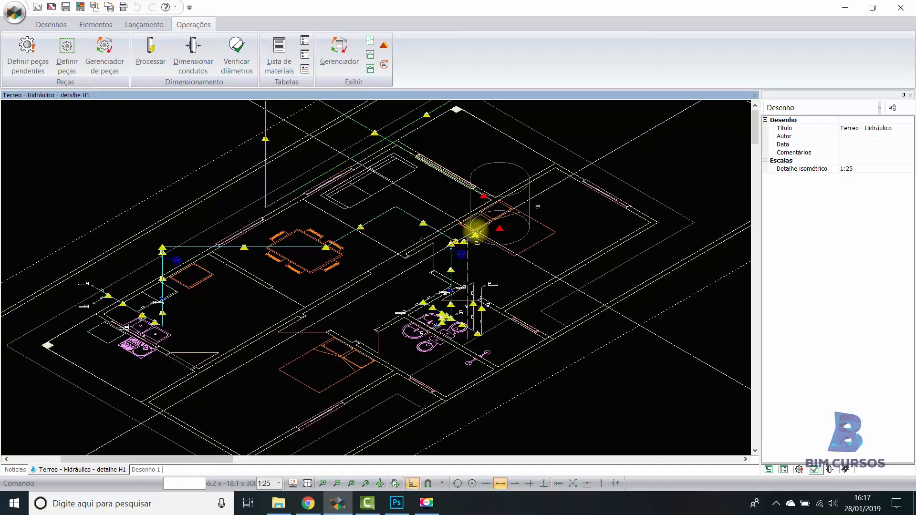
# - Examine the reservoir's properties, its junction with the ø50 outlet pipe and the overall layout of the isometric detail
pyautogui.scroll(3, 486, 202)
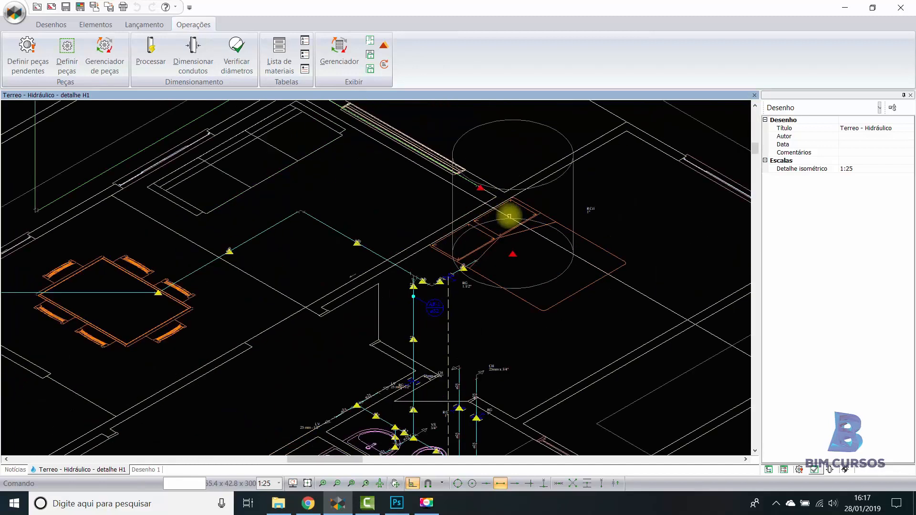
pyautogui.click(510, 252)
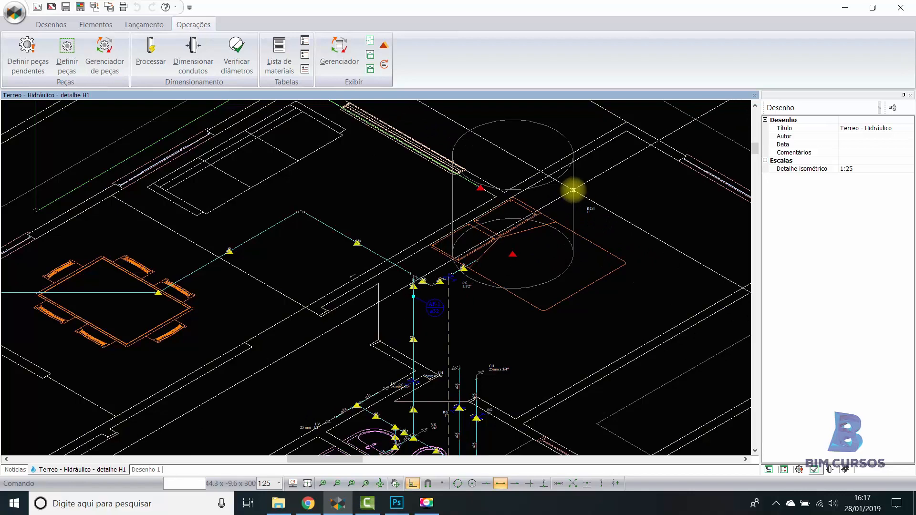
pyautogui.click(573, 190)
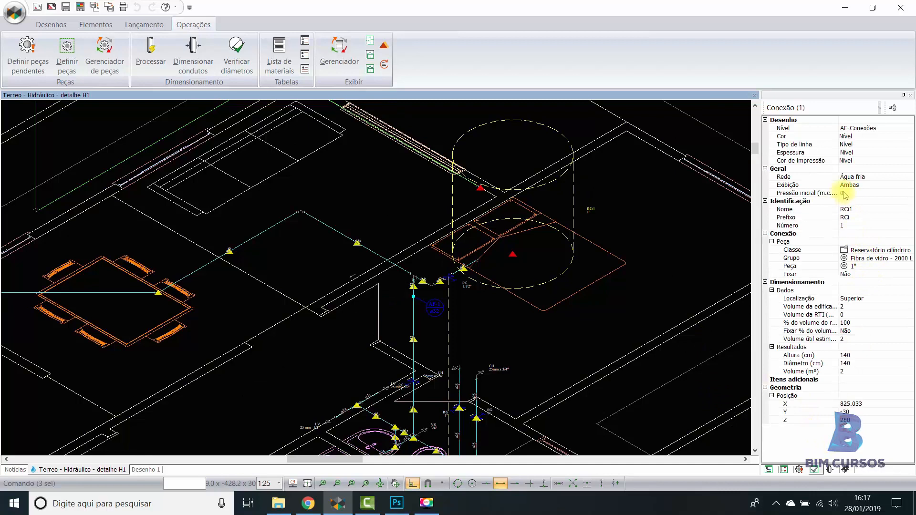
pyautogui.press('Escape')
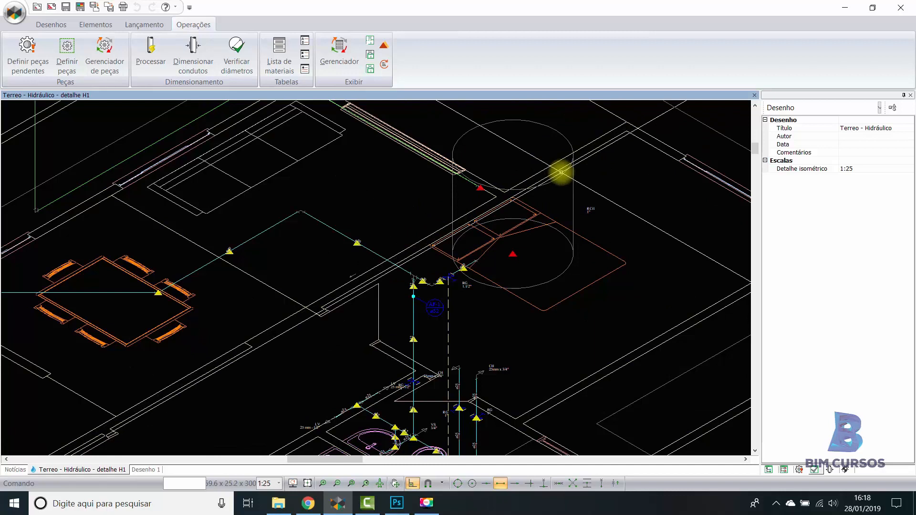
pyautogui.scroll(4, 475, 260)
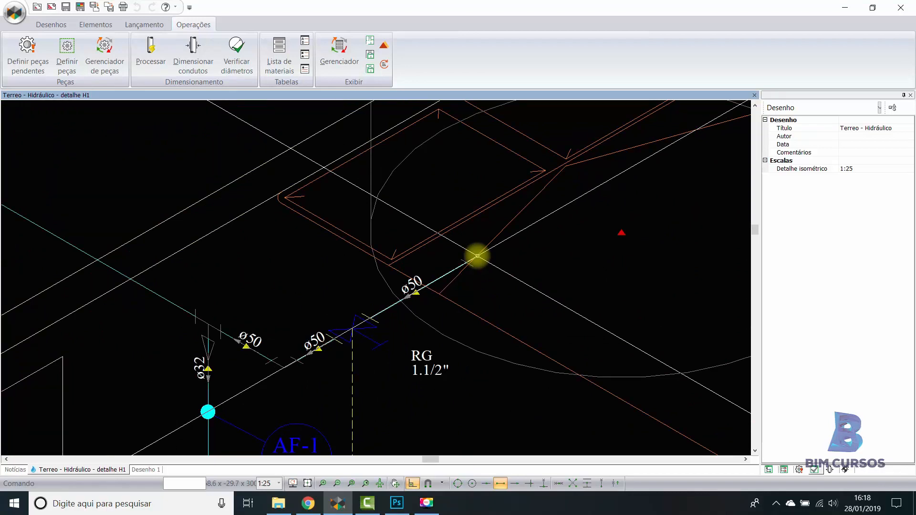
pyautogui.scroll(-4, 476, 256)
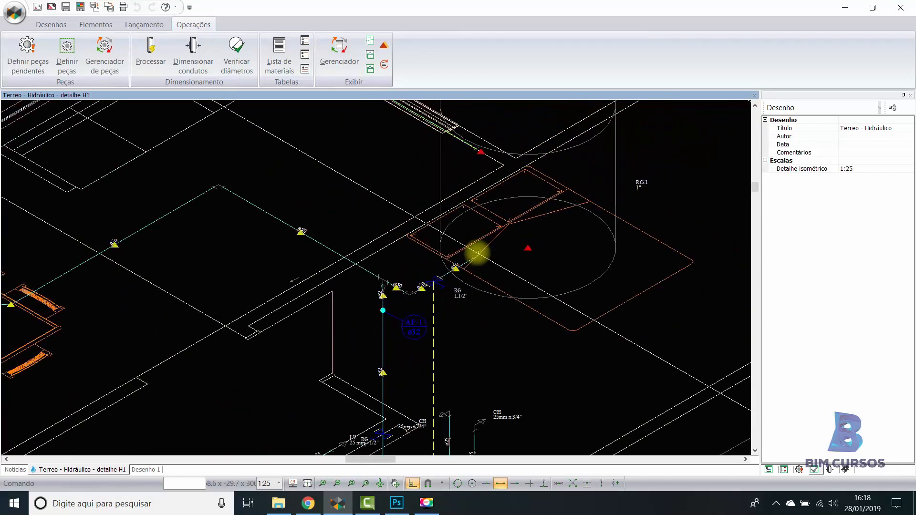
pyautogui.scroll(-2, 486, 237)
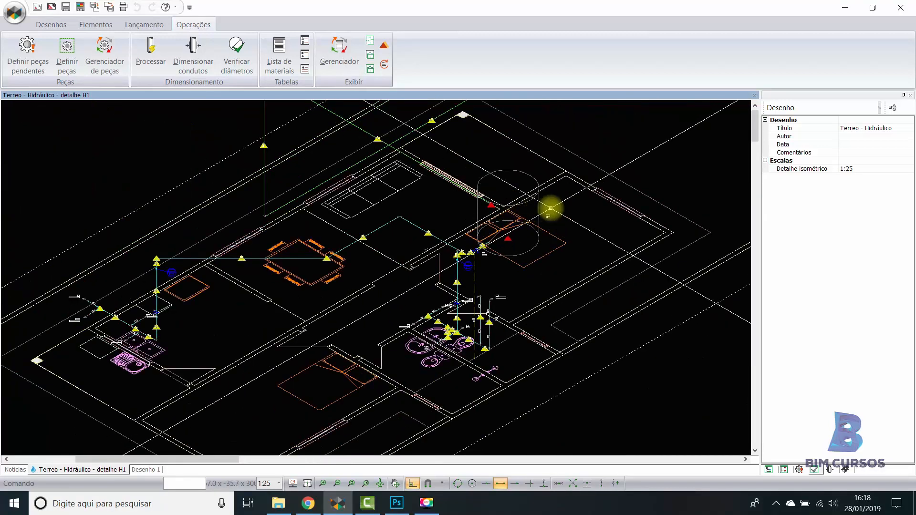
pyautogui.scroll(-2, 534, 212)
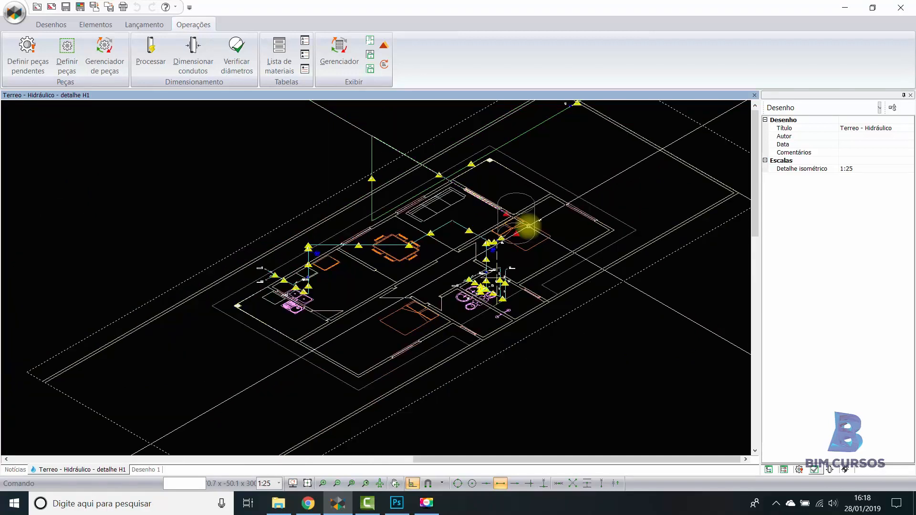
pyautogui.moveTo(516, 215); pyautogui.dragTo(508, 213, button='middle')
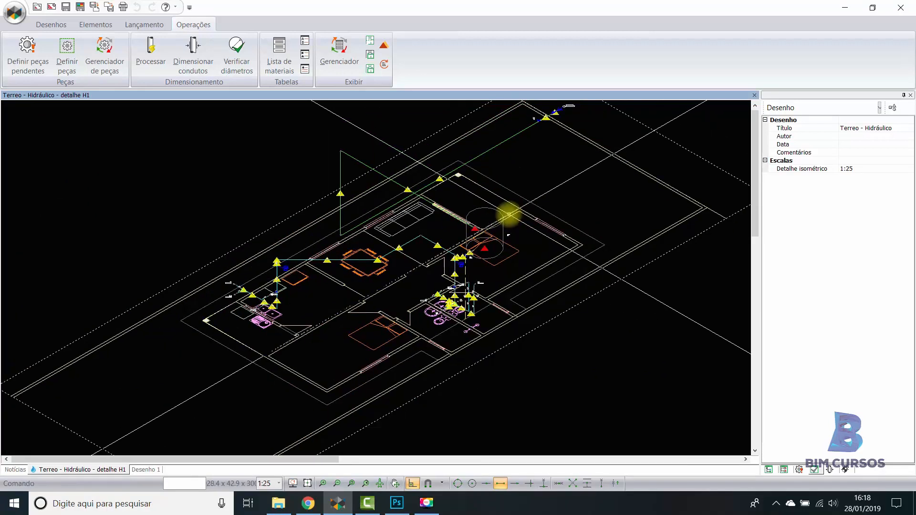